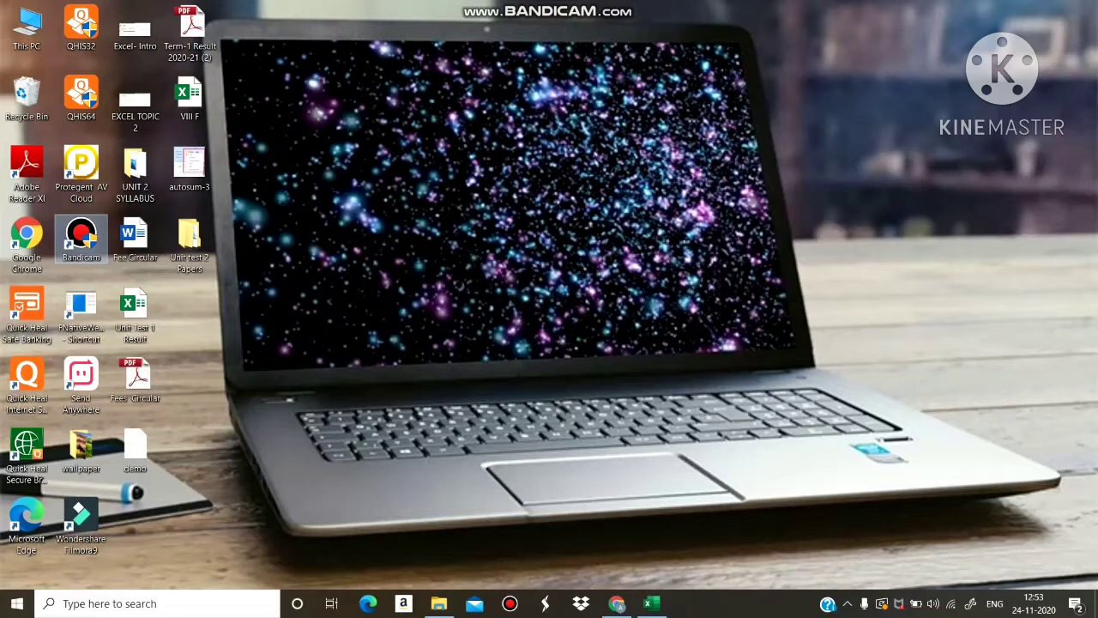
Launch Word and create a blank document.
click(129, 603)
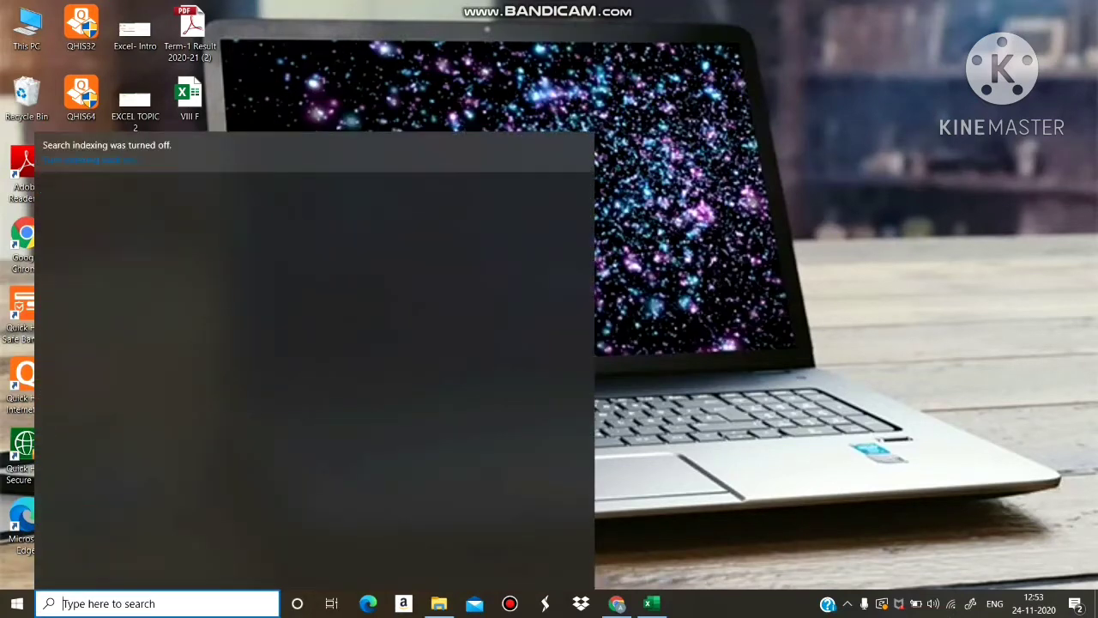
text(word)
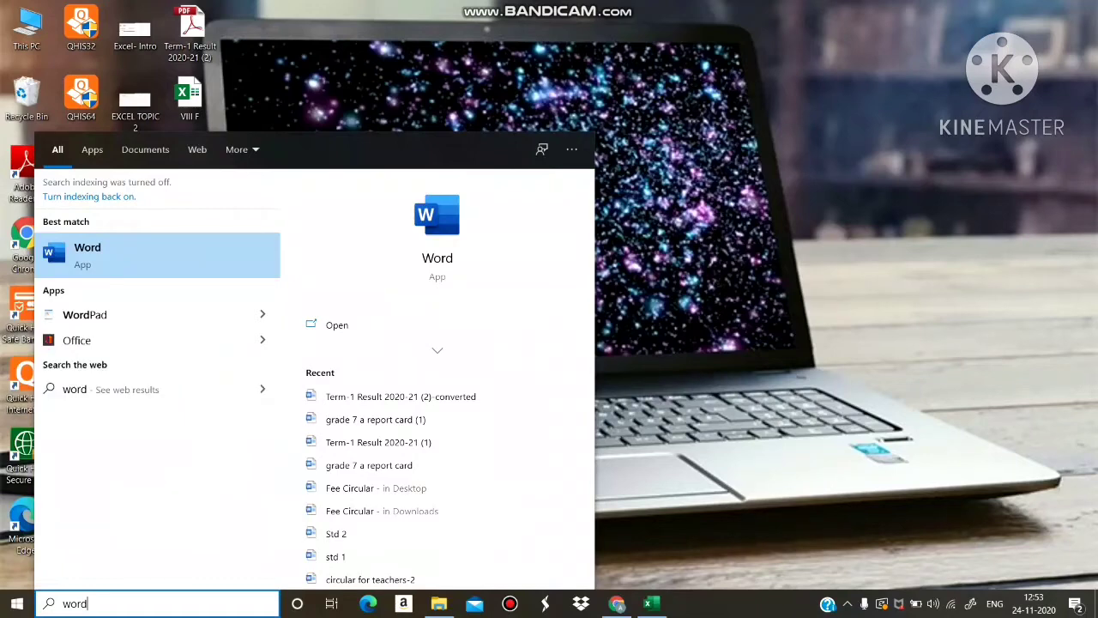
key(Return)
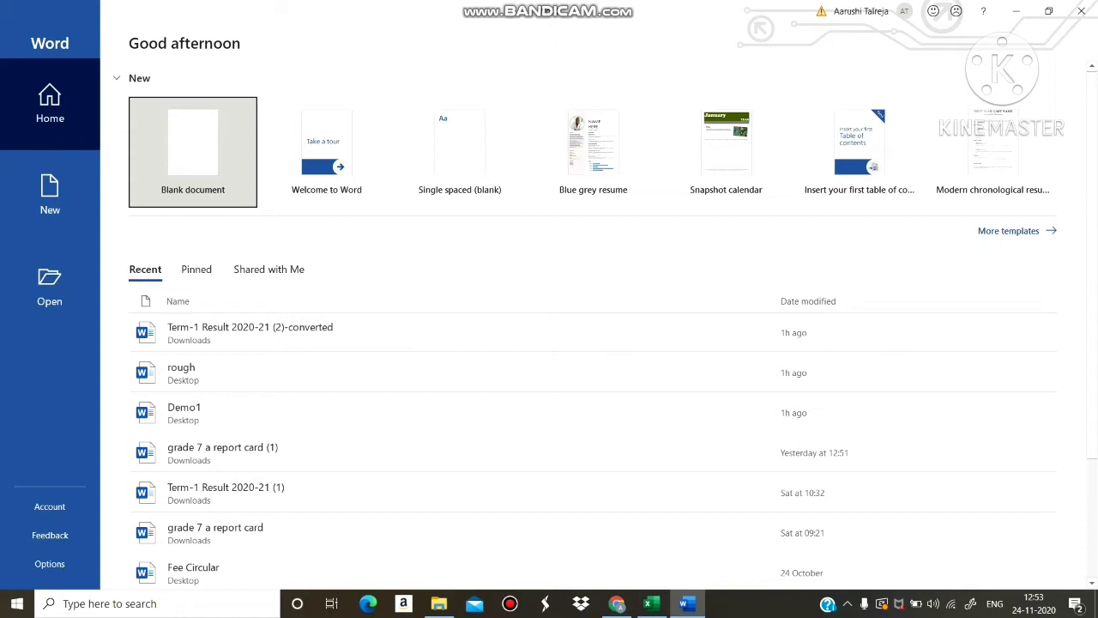
key(Return)
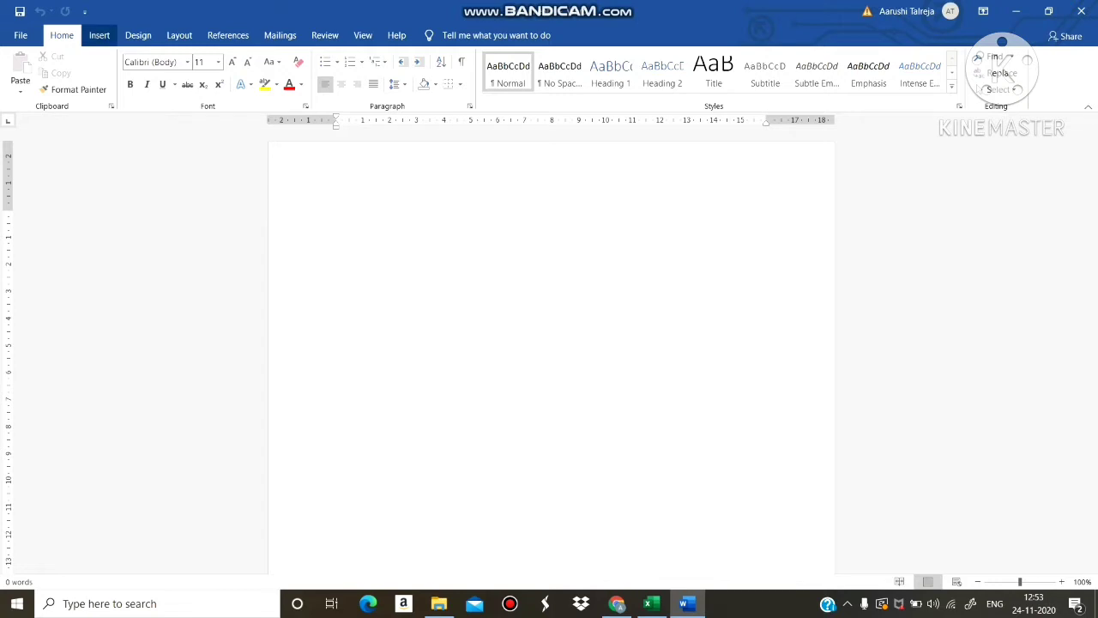
Draw an oval about 6 cm high and 7.5 cm wide near the page's upper-left corner and apply the solid orange theme style.
click(99, 35)
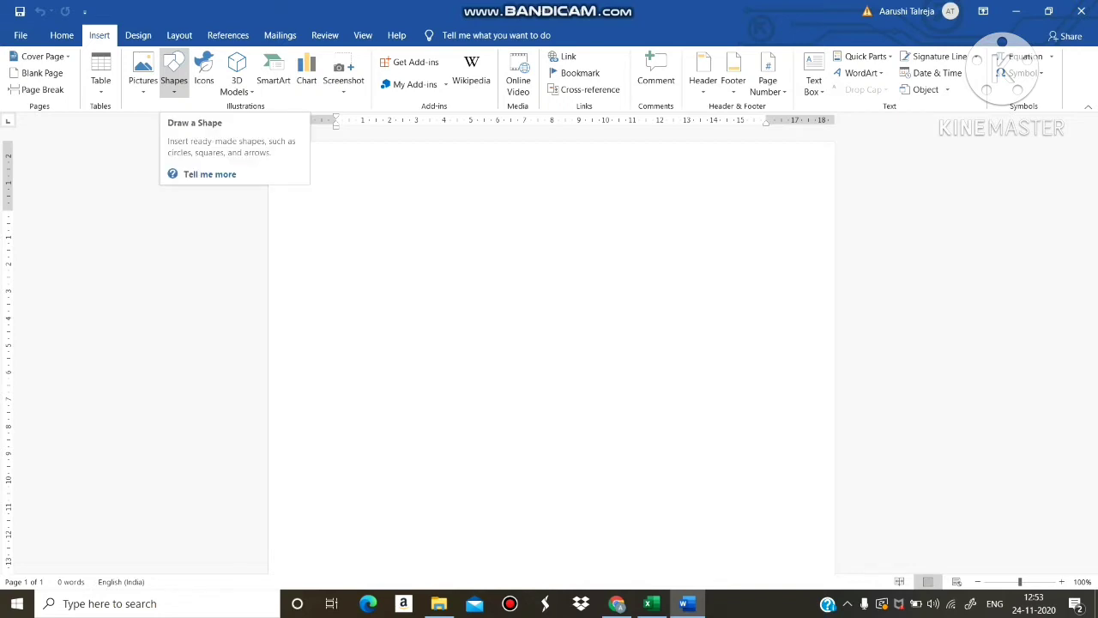
click(174, 75)
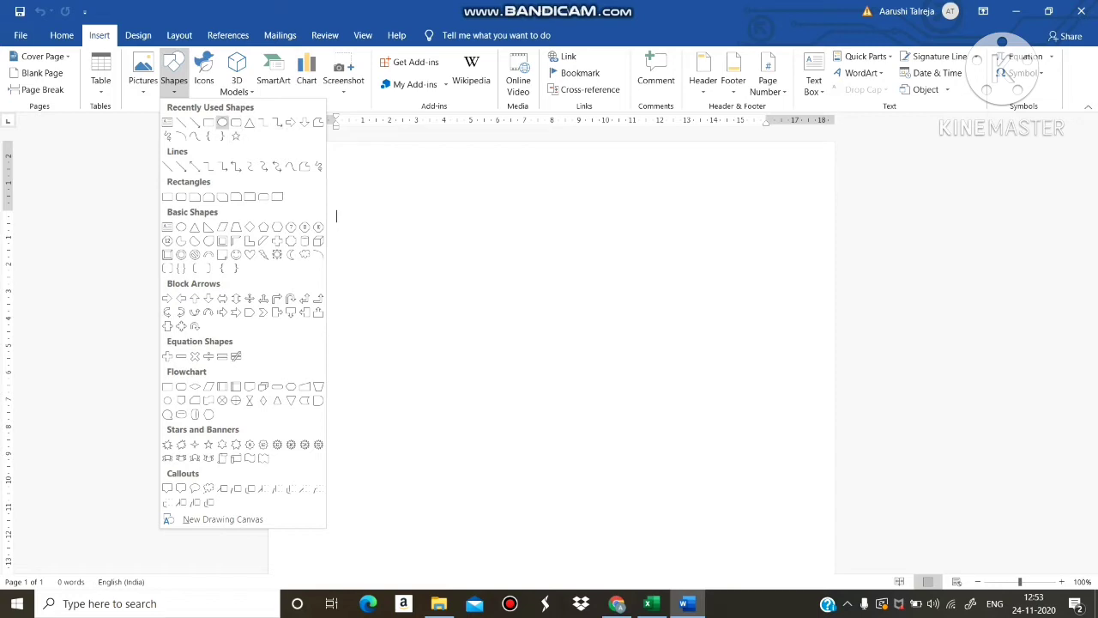
click(222, 122)
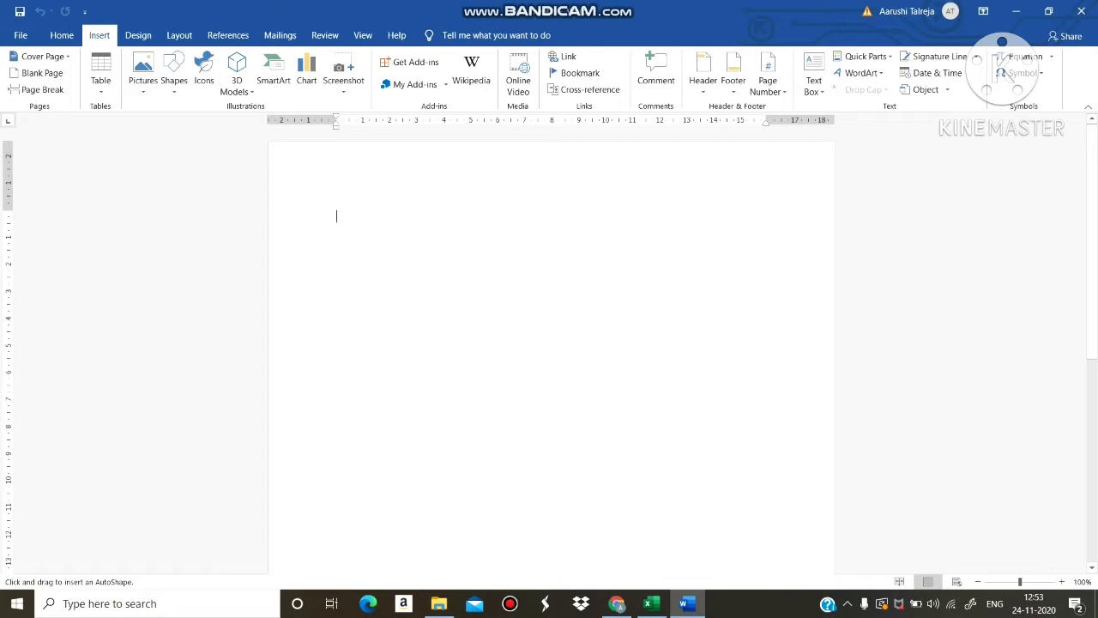
drag(326, 177, 530, 340)
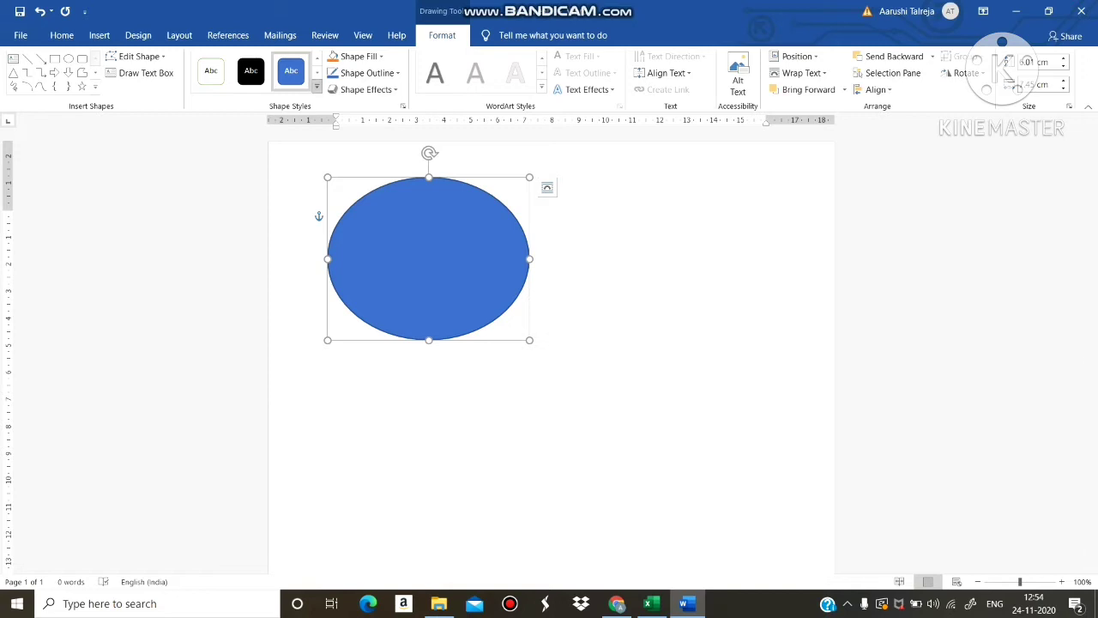
click(317, 86)
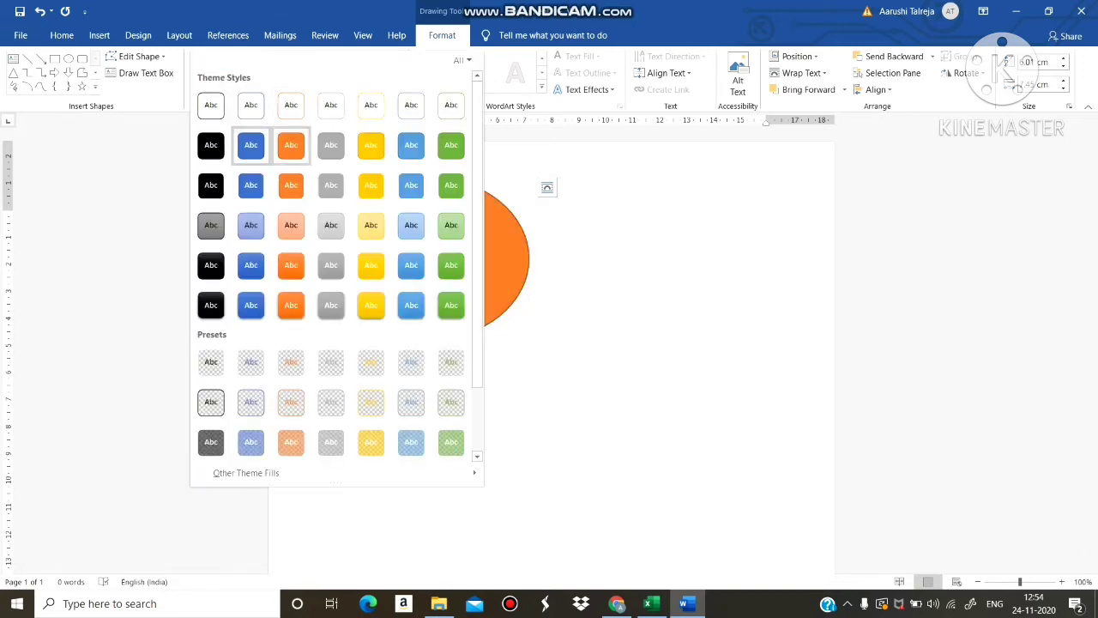
click(291, 144)
click(336, 216)
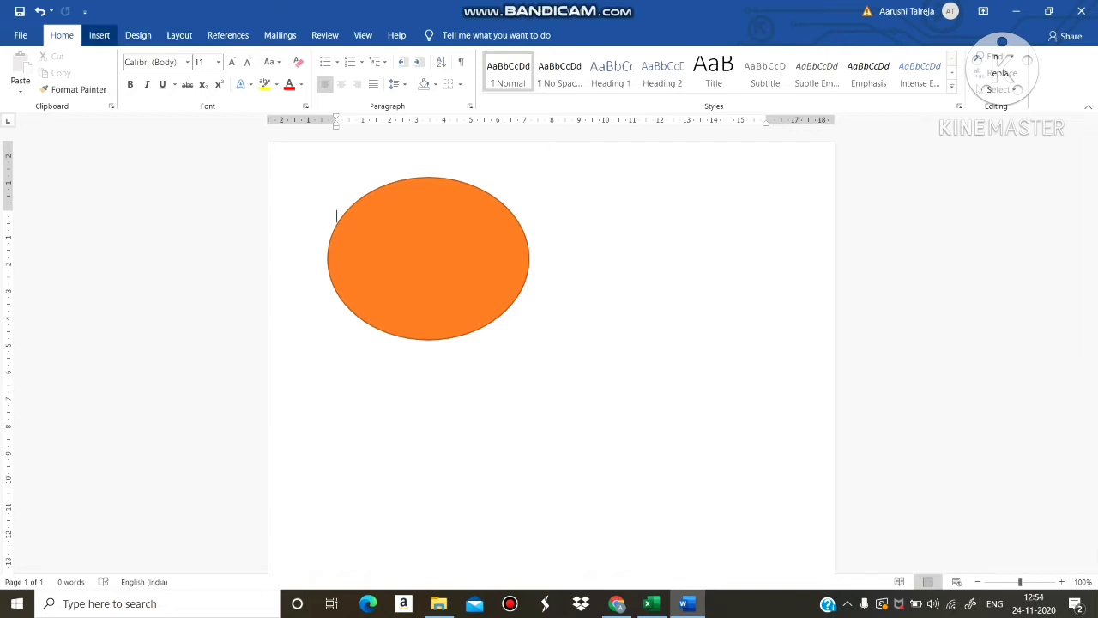
Draw a frame shape about 6 cm high and 7.5 cm wide beside the oval and apply the outline-free solid yellow theme style.
click(100, 35)
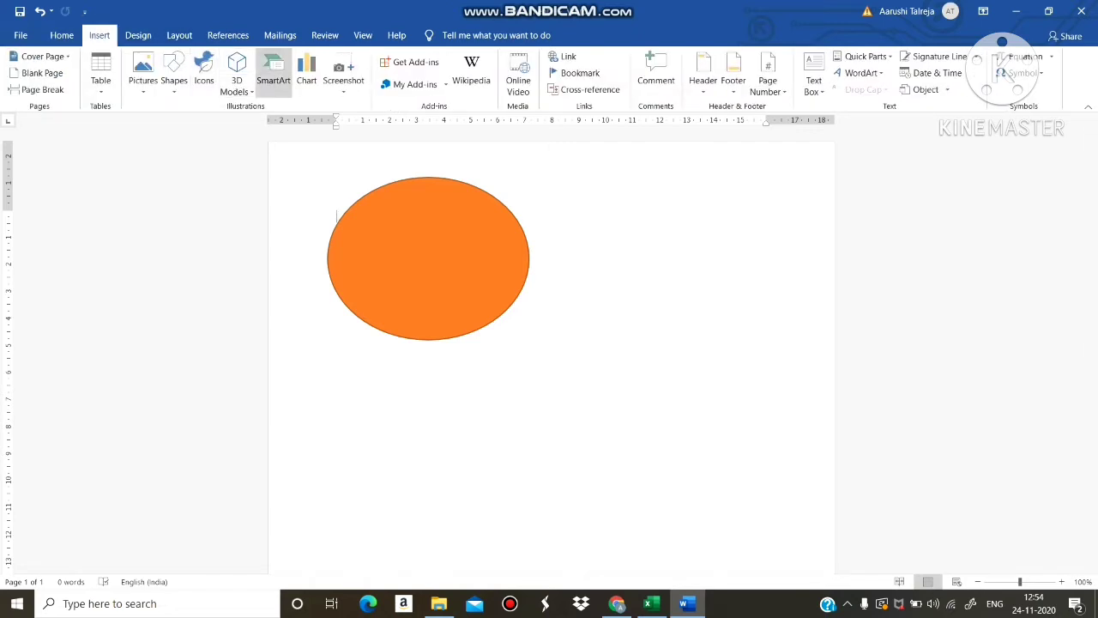
click(173, 77)
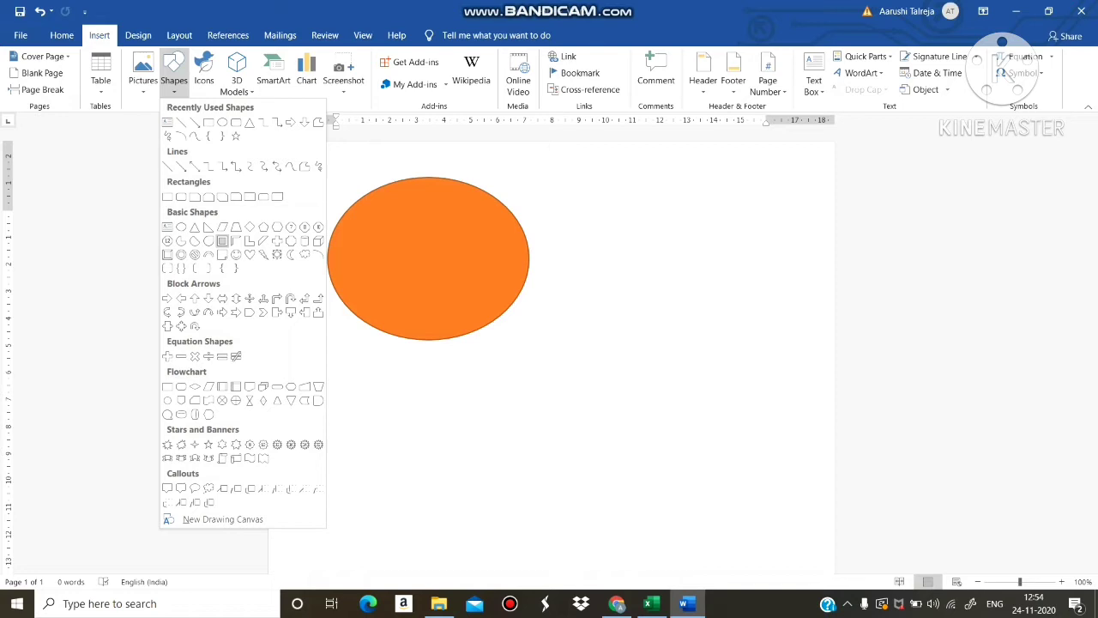
click(222, 240)
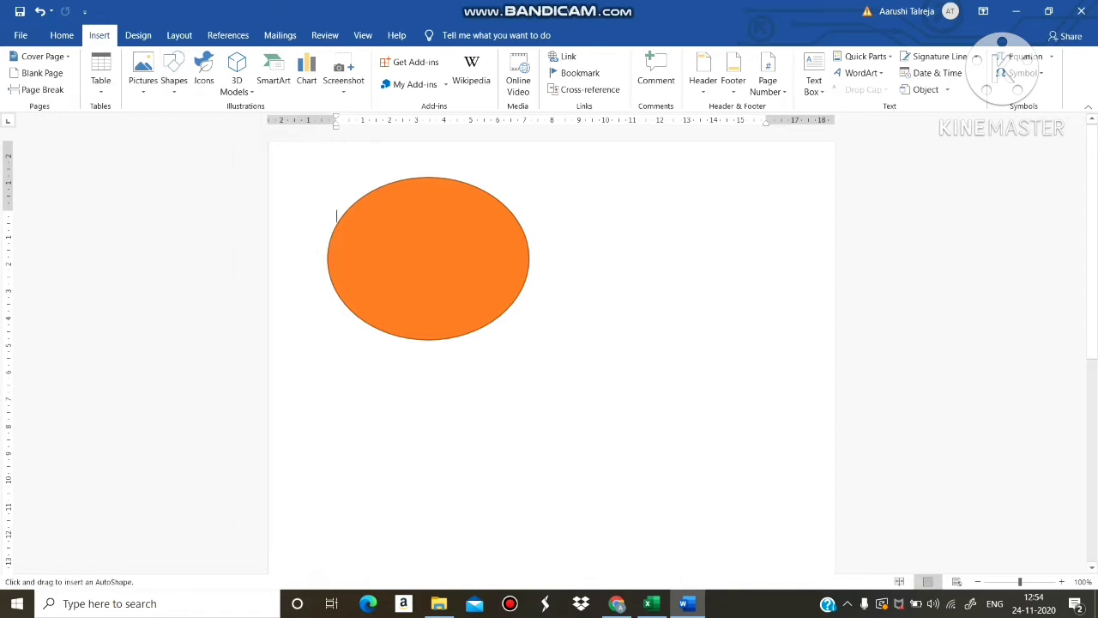
drag(600, 190, 805, 355)
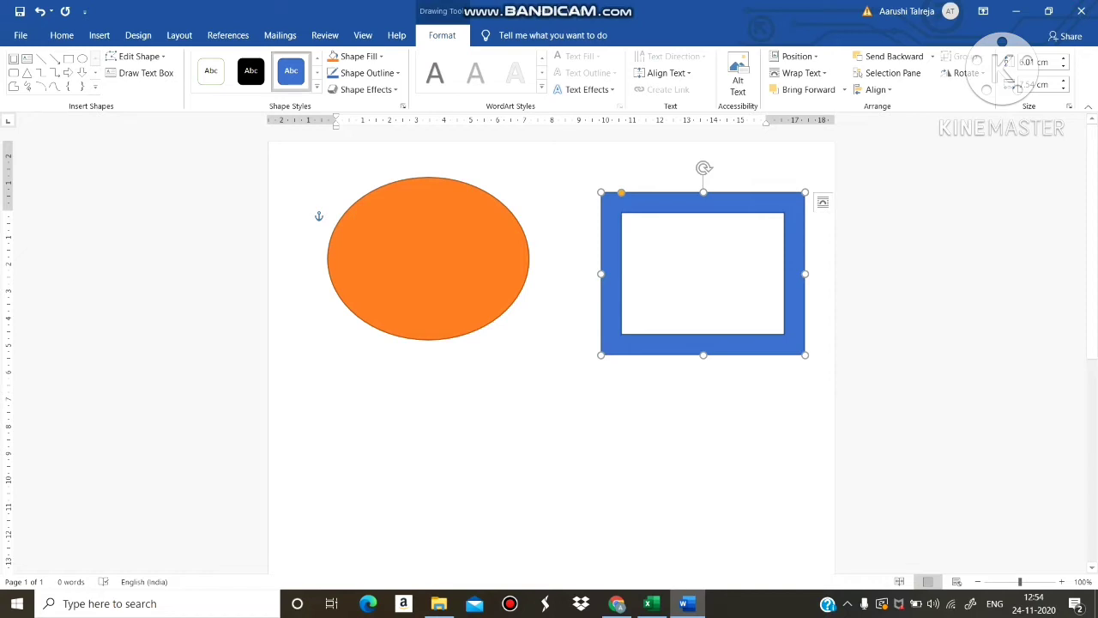
click(317, 86)
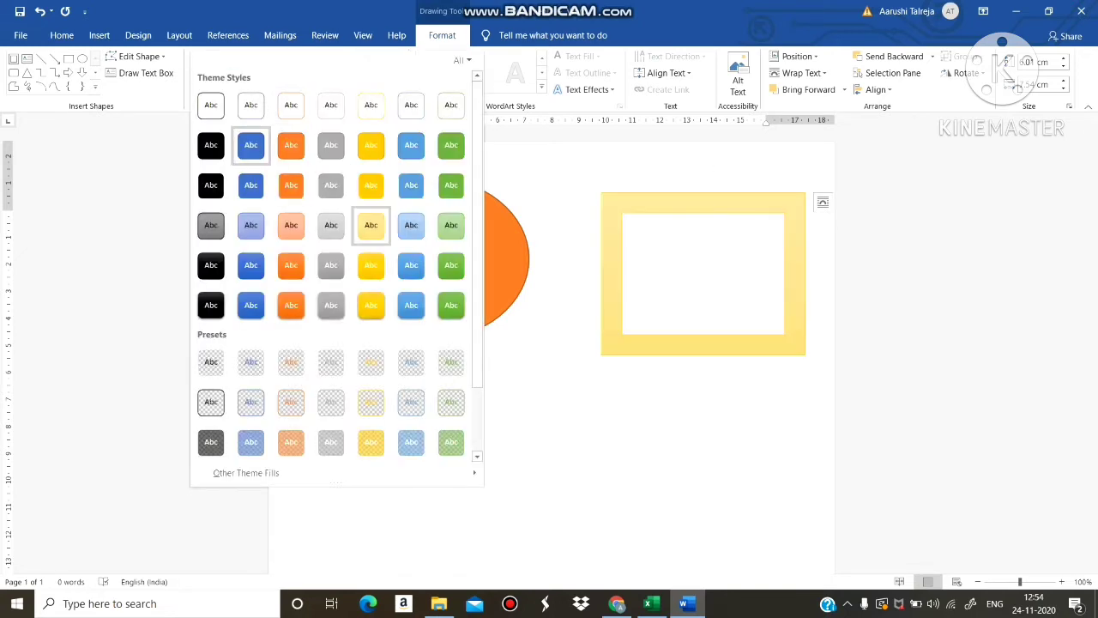
click(371, 185)
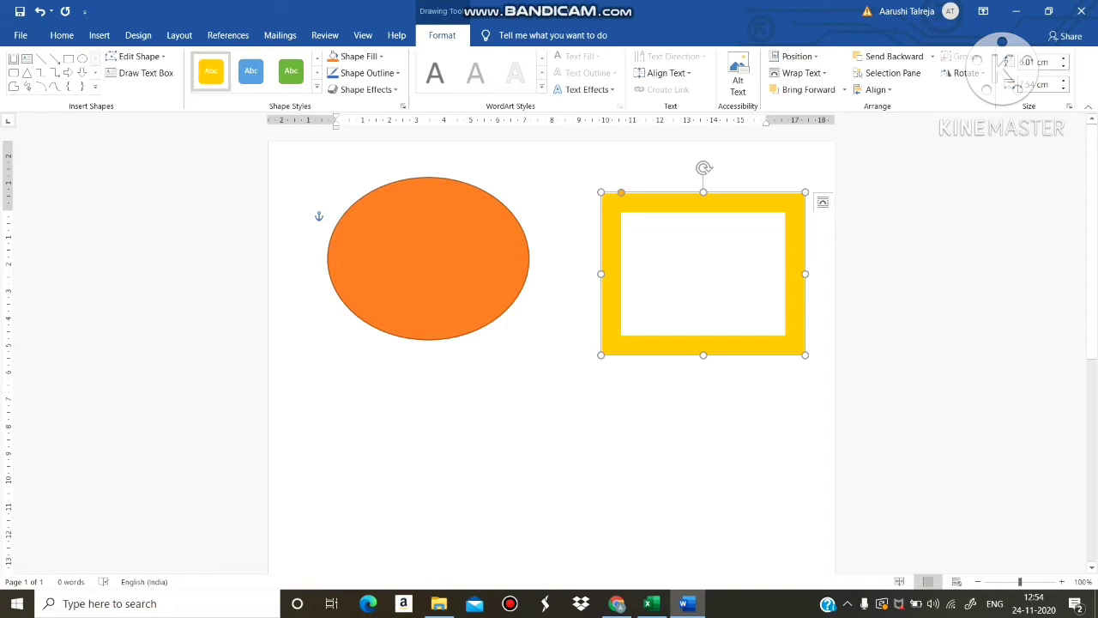
key(Escape)
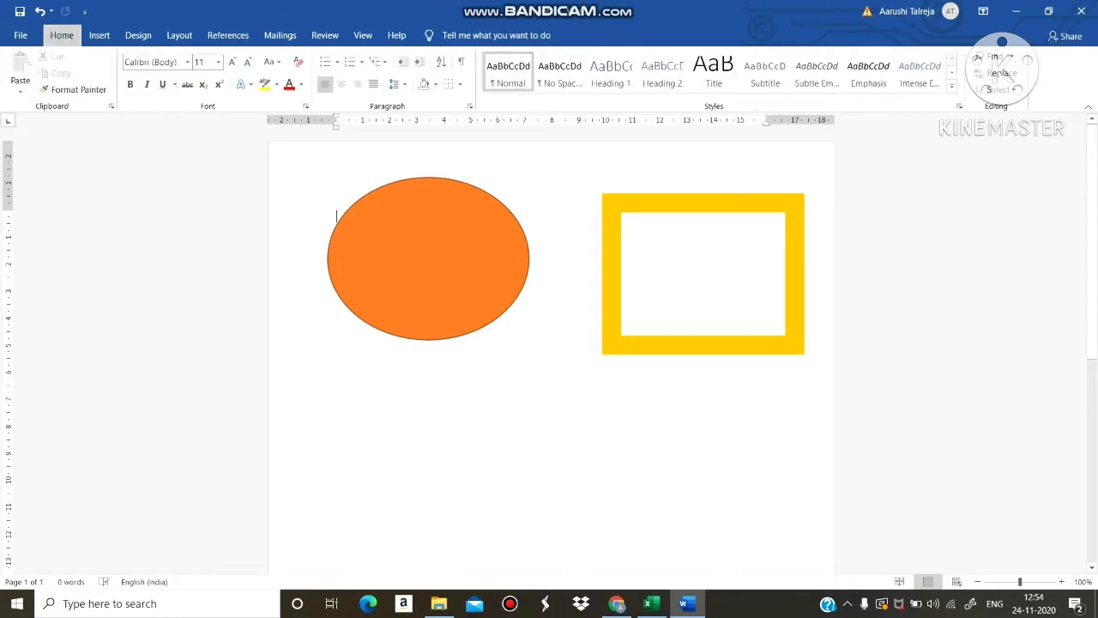
key(alt)
key(alt)
text(x)
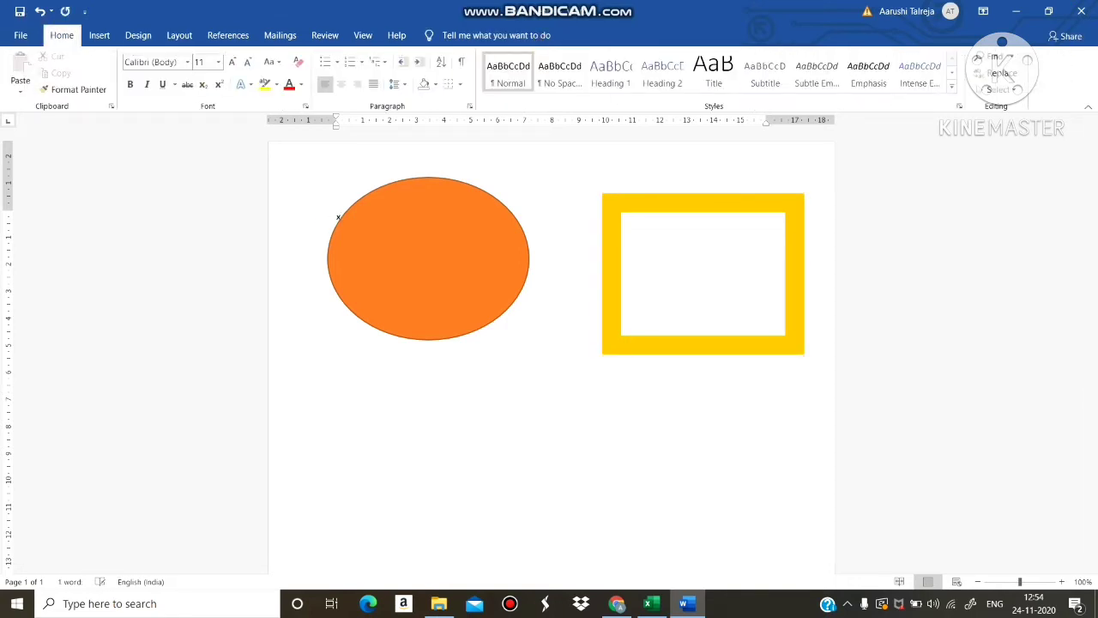
key(BackSpace)
Draw a chord shape about 6.4 cm high and 11.7 cm wide below the oval and apply the light orange gradient theme style.
click(99, 36)
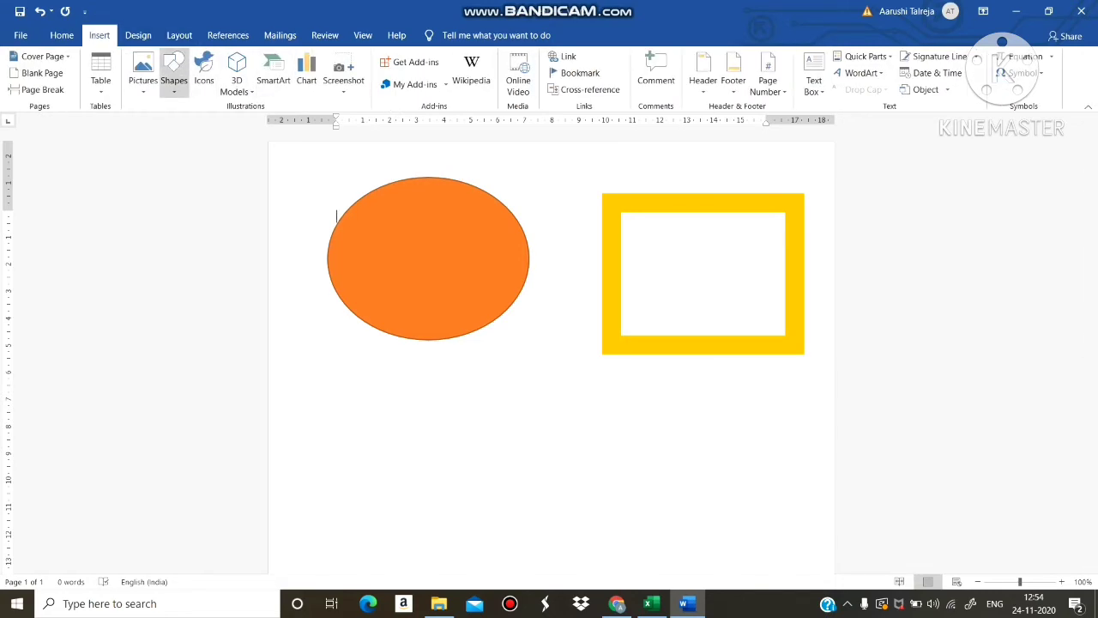
click(174, 73)
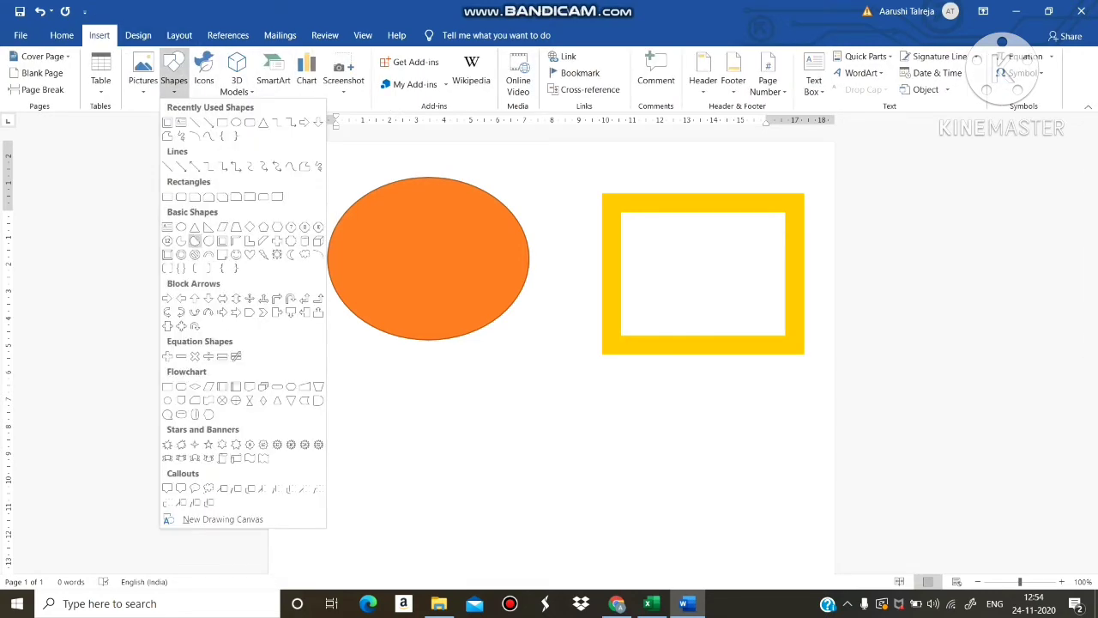
click(195, 240)
drag(359, 369, 594, 544)
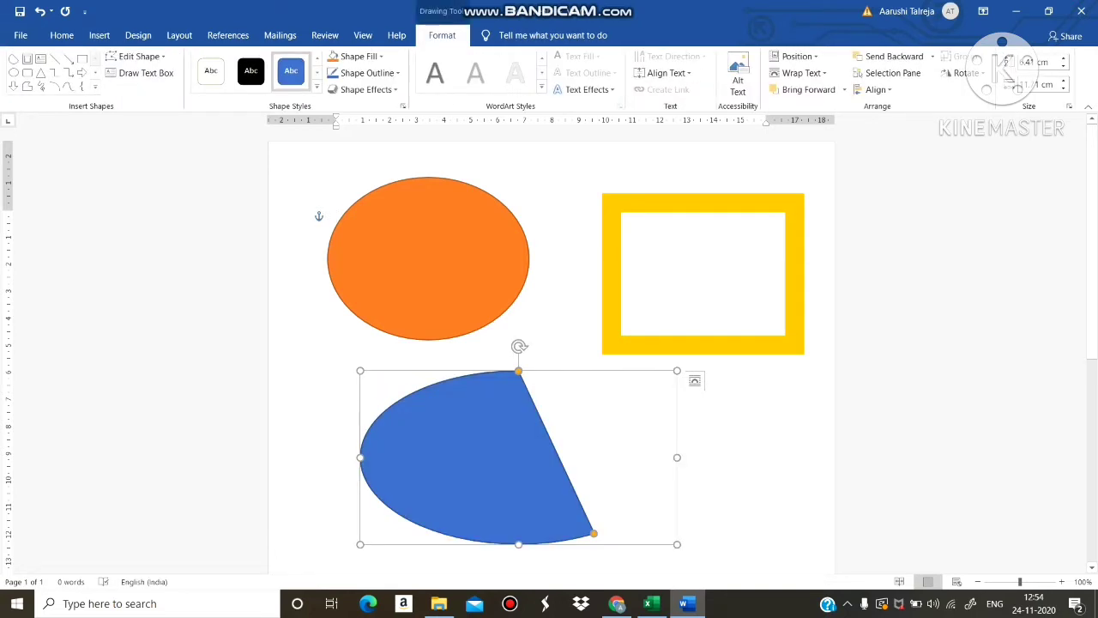
click(317, 86)
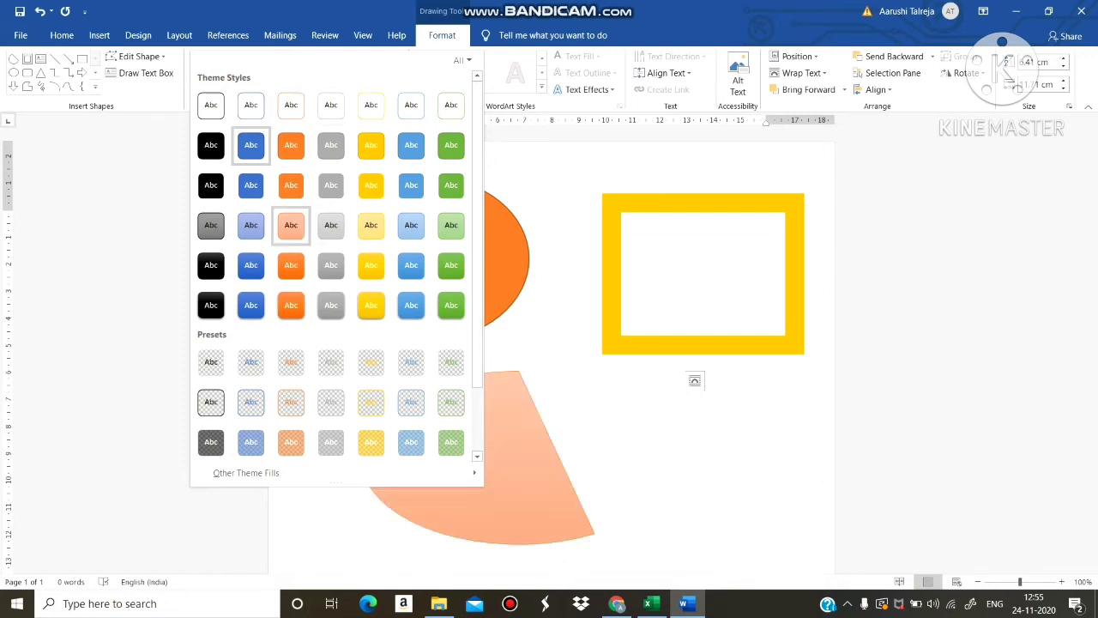
click(291, 226)
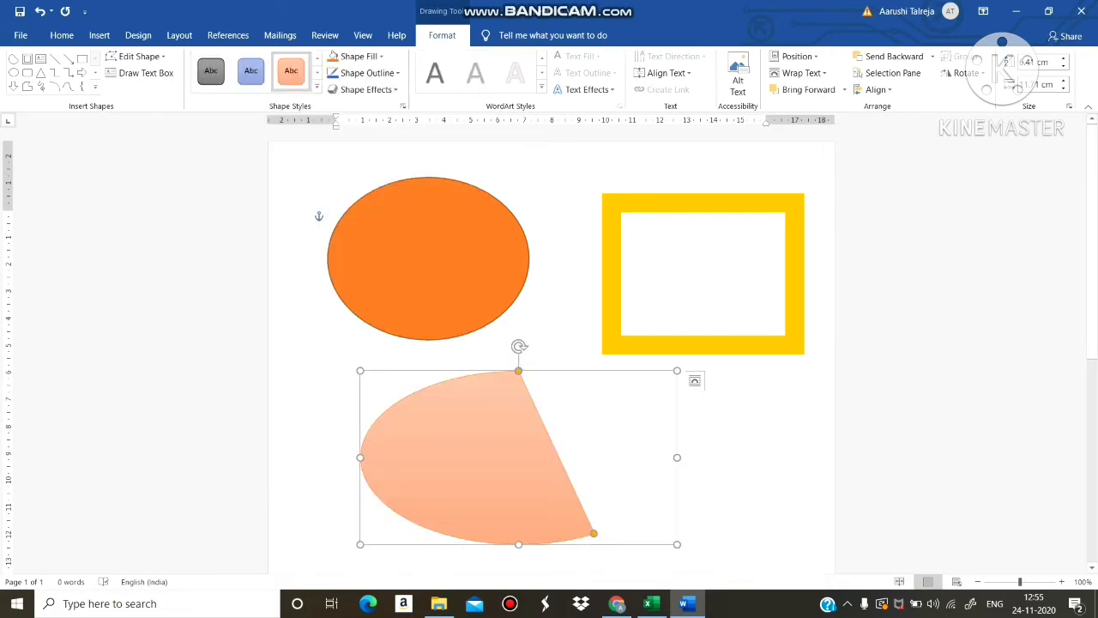
click(335, 215)
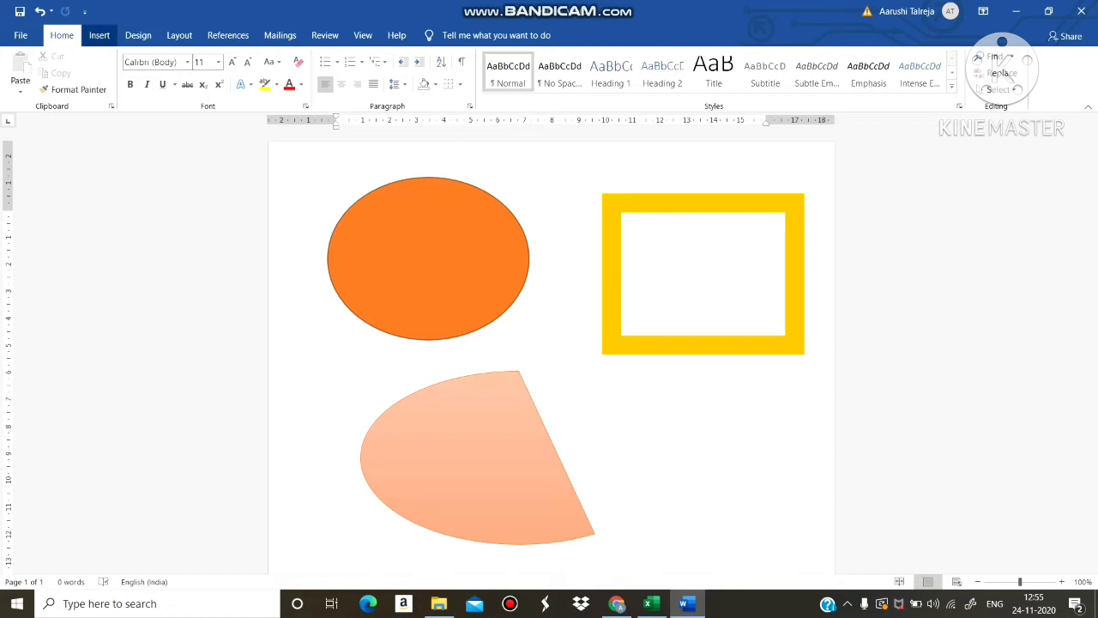
Draw a cross about 5.2 cm high and 5.9 cm wide below the frame and apply the intense green gradient theme style.
click(99, 36)
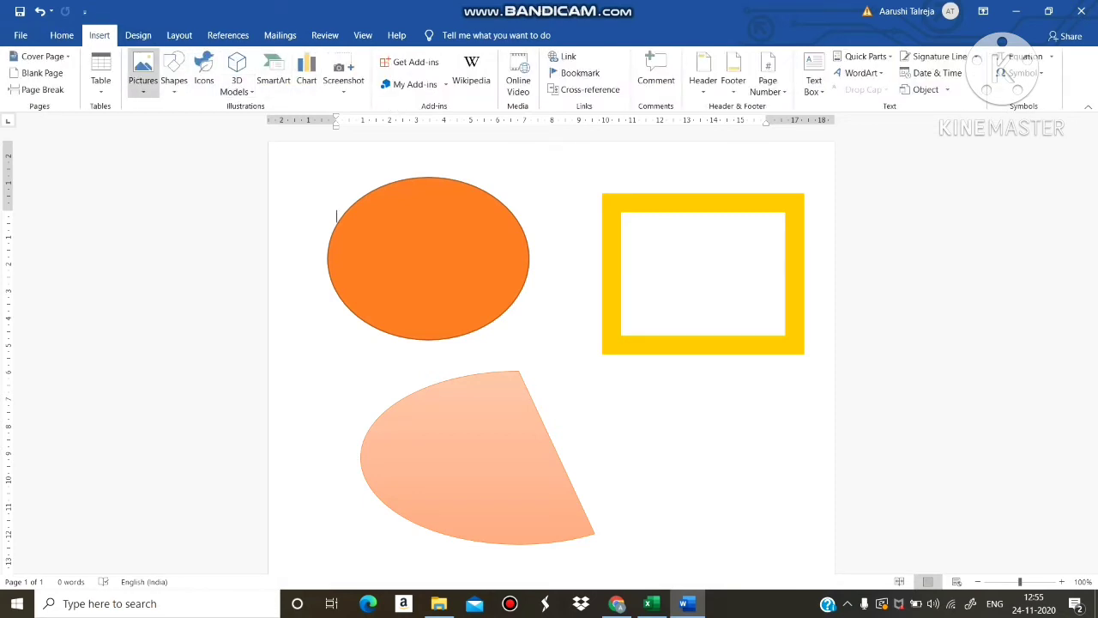
click(173, 73)
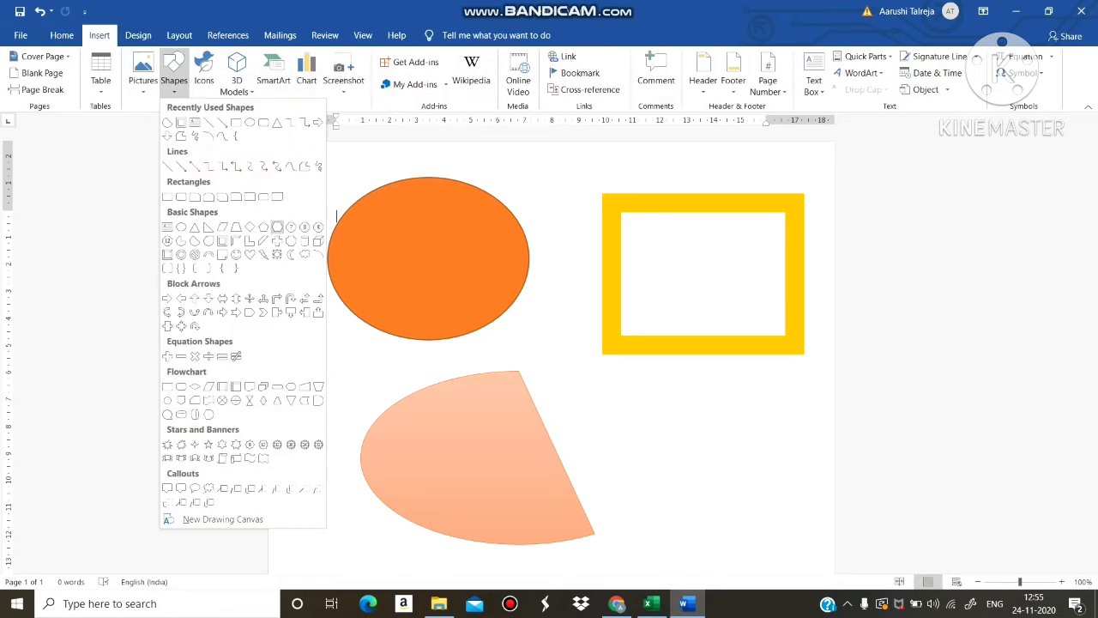
click(277, 240)
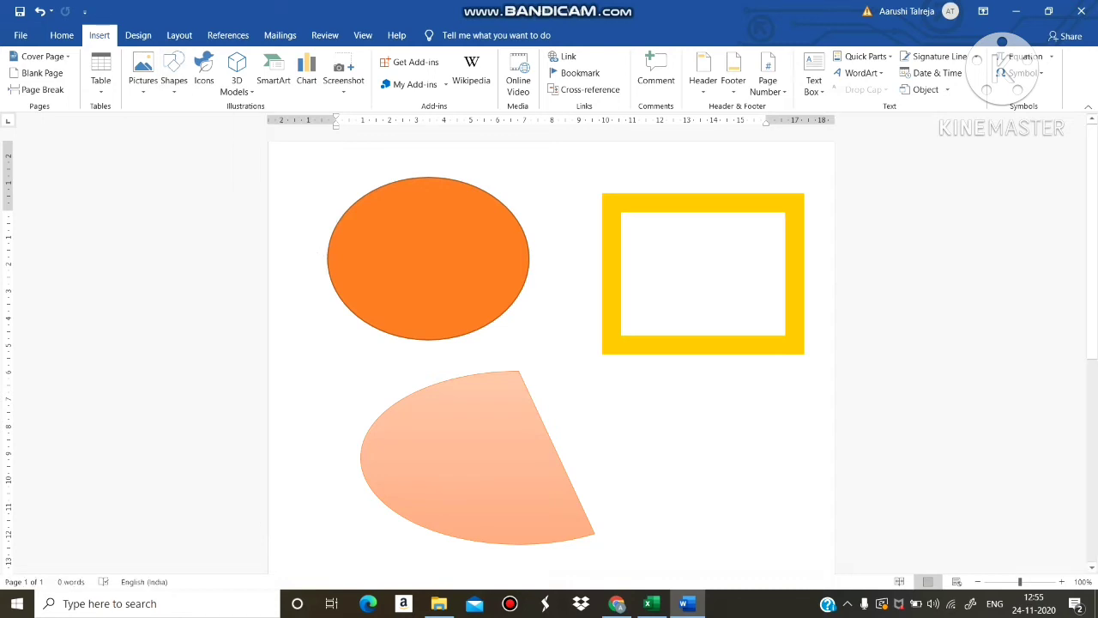
drag(633, 385, 793, 526)
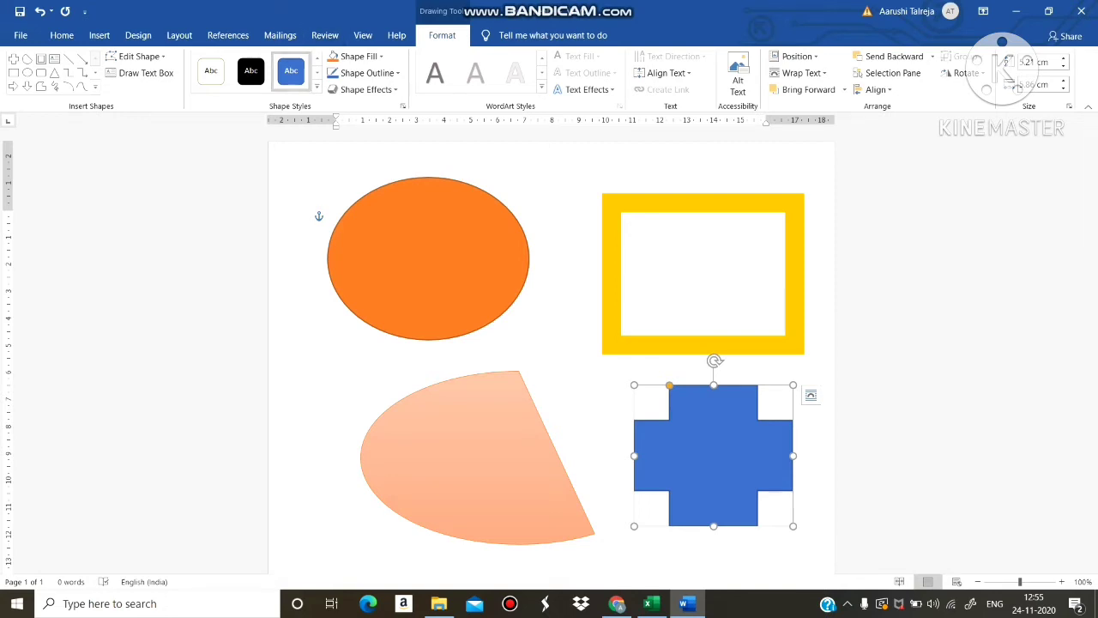
click(316, 87)
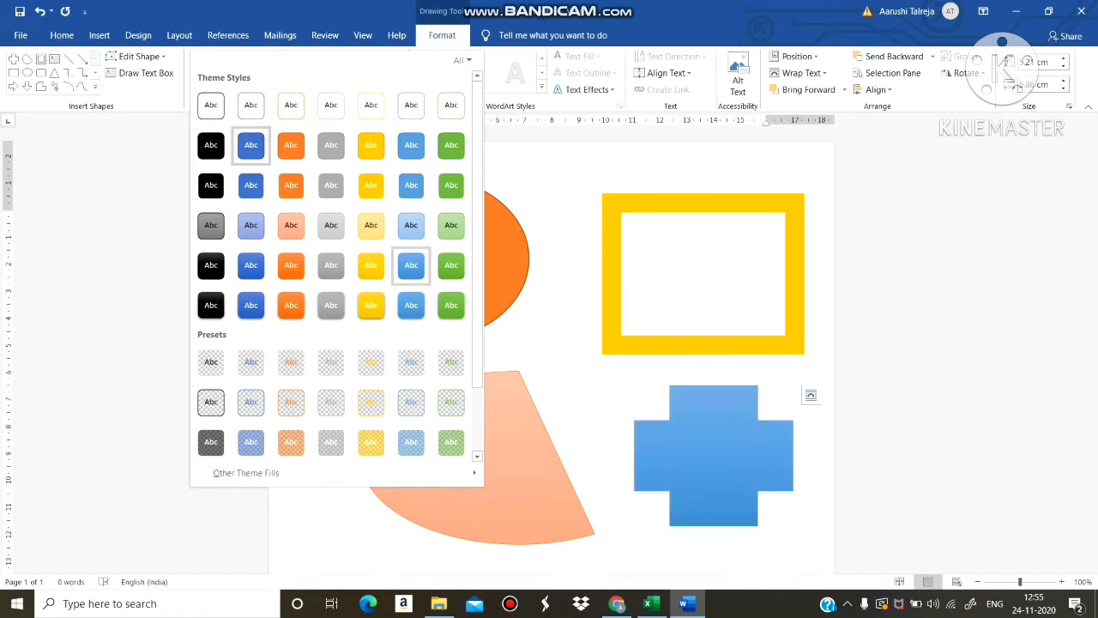
click(450, 305)
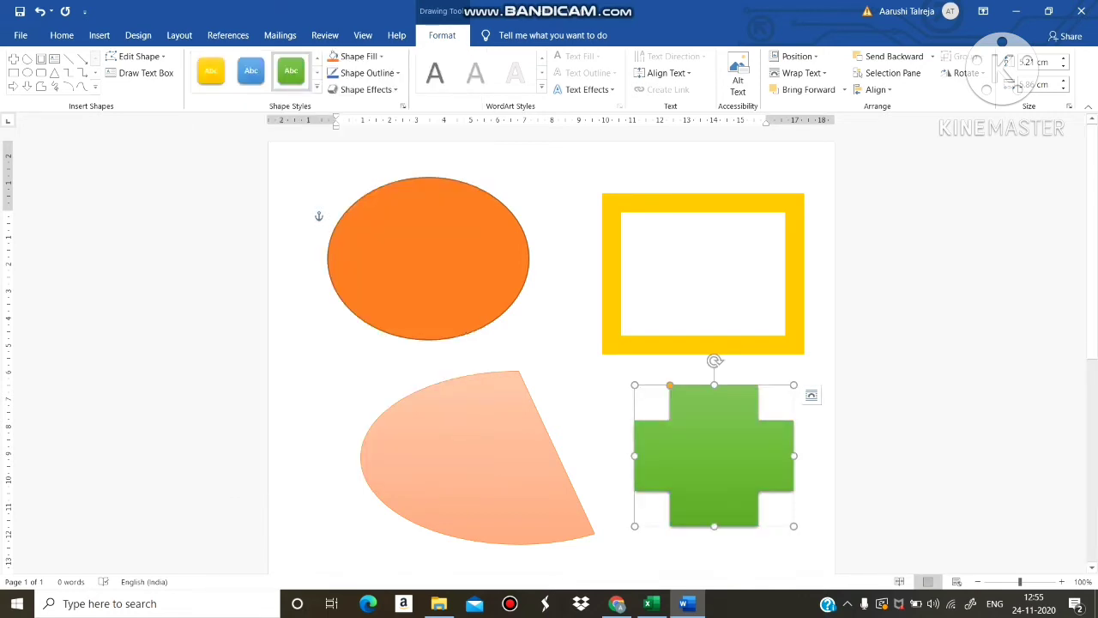
Insert blank lines at the start of the document to shift all four shapes down the page.
click(336, 217)
key(Return)
key(Return)
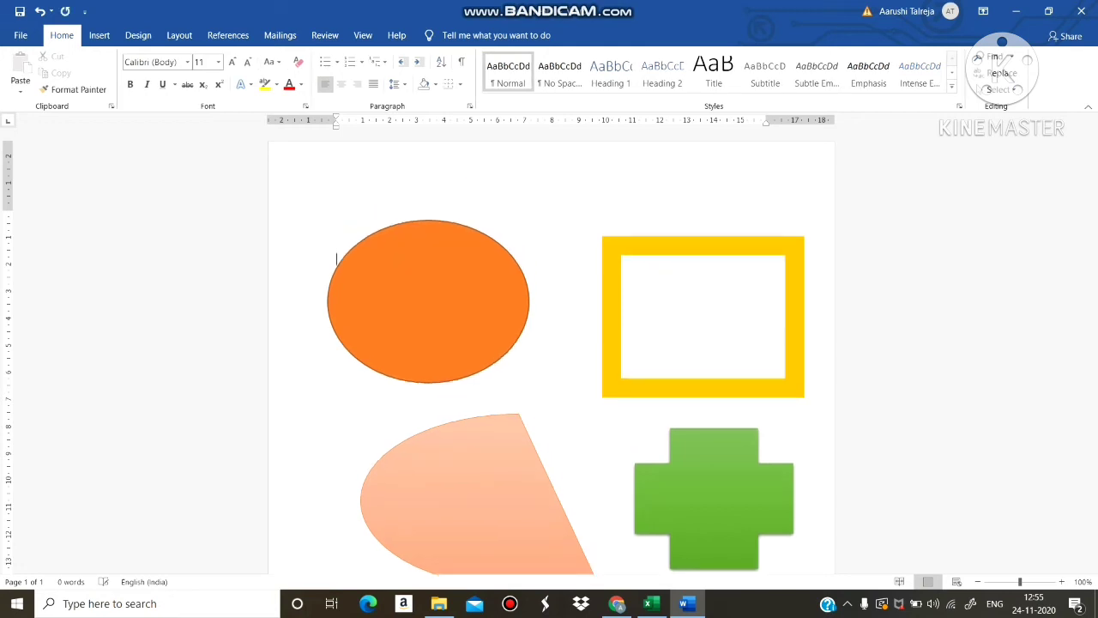
scroll(549, 369, up, 1)
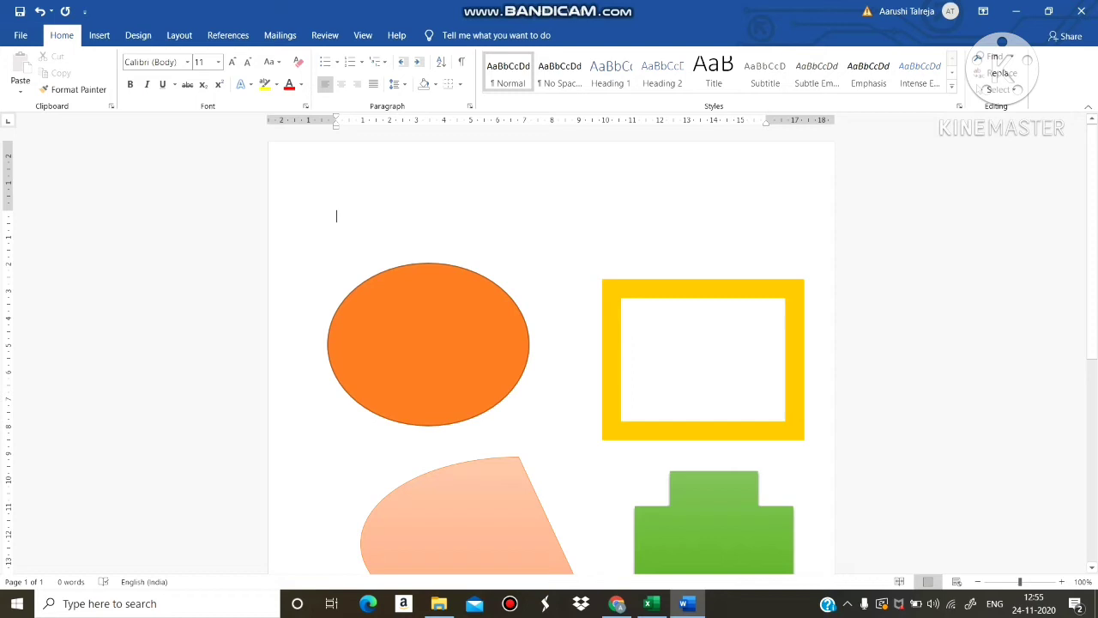
scroll(550, 343, down, 6)
scroll(549, 343, up, 3)
scroll(549, 343, up, 2)
scroll(549, 343, down, 1)
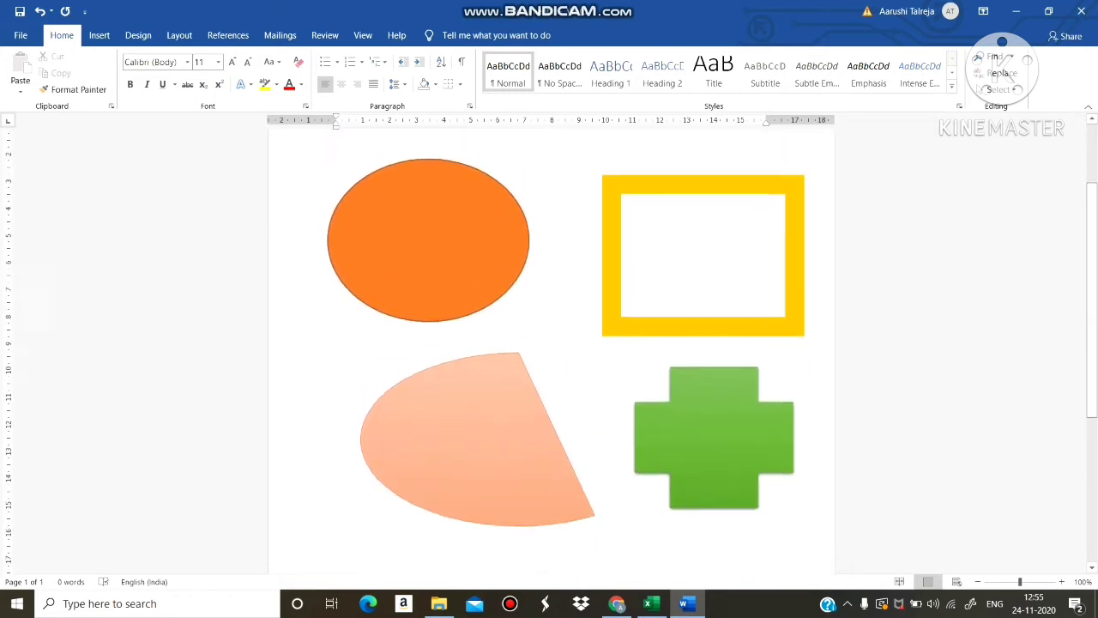
scroll(549, 344, down, 1)
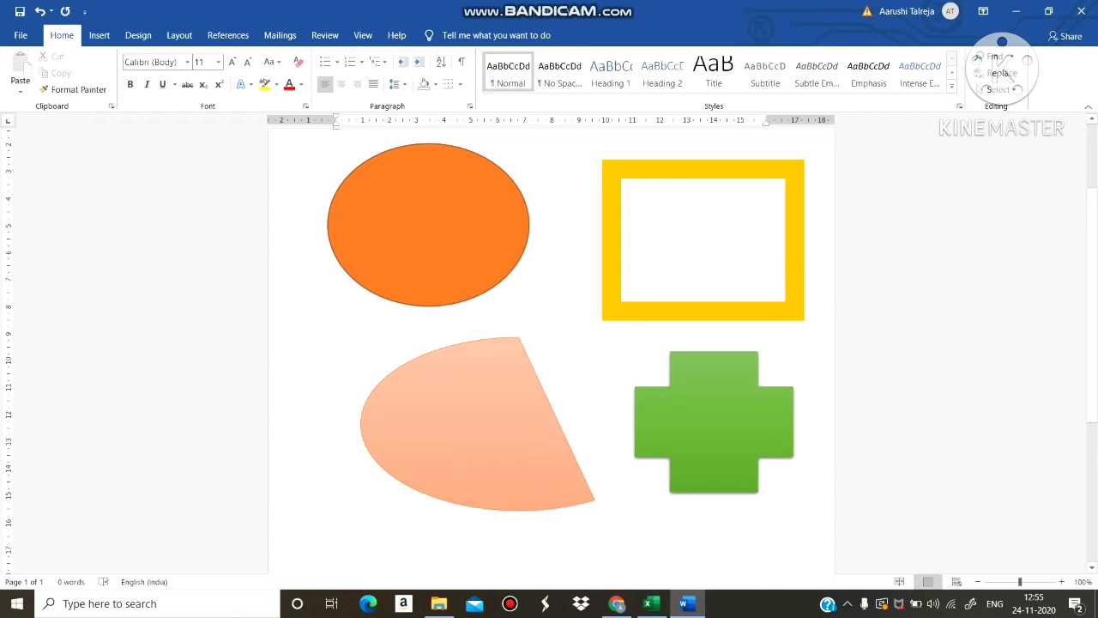
click(429, 225)
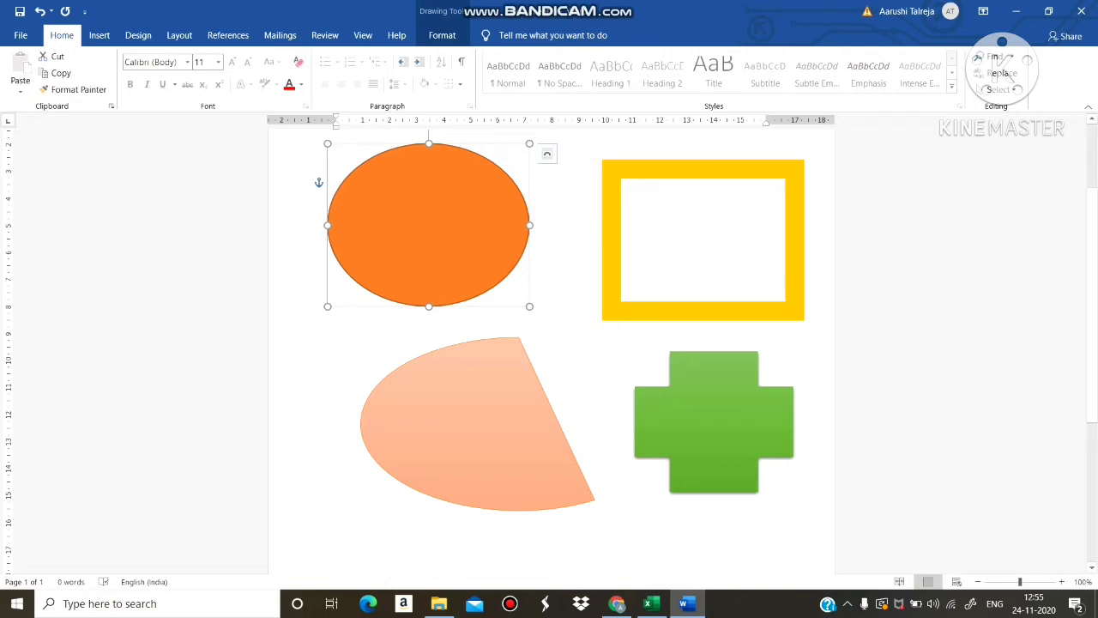
click(442, 35)
text(vxc)
key(BackSpace)
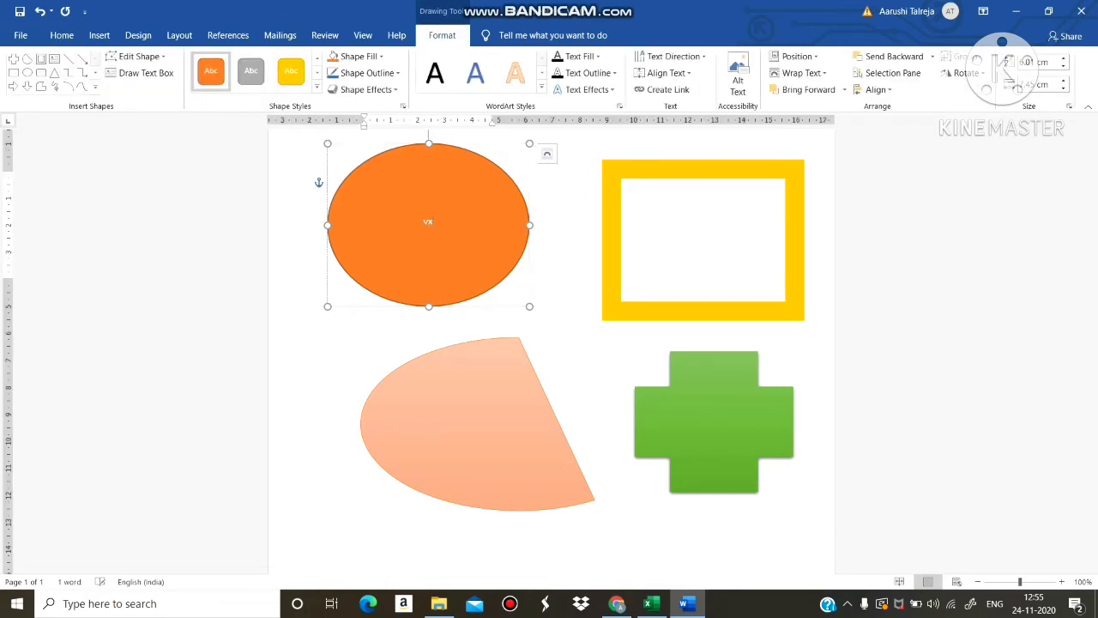
key(BackSpace)
key(BackSpace)
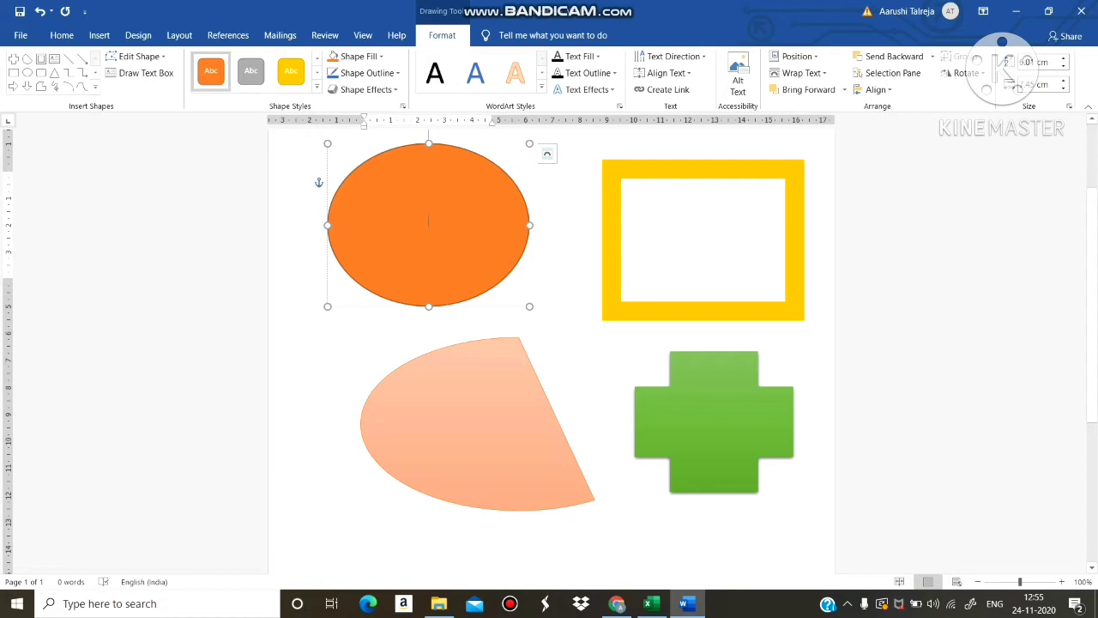
double_click(432, 223)
click(337, 182)
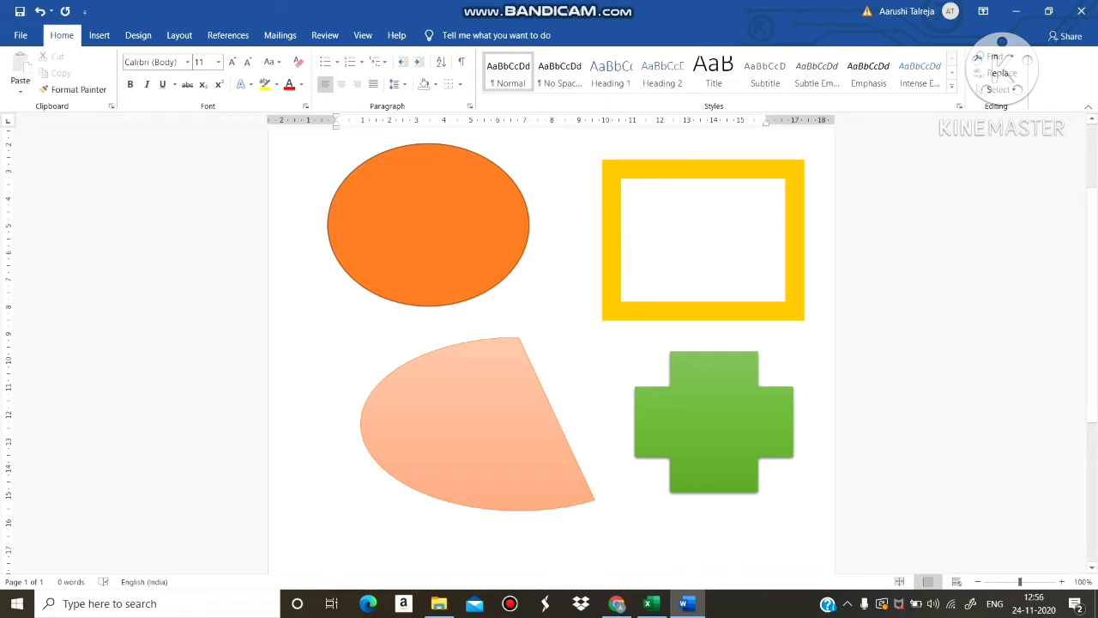
Add the text "Welcome" inside the orange oval.
double_click(422, 230)
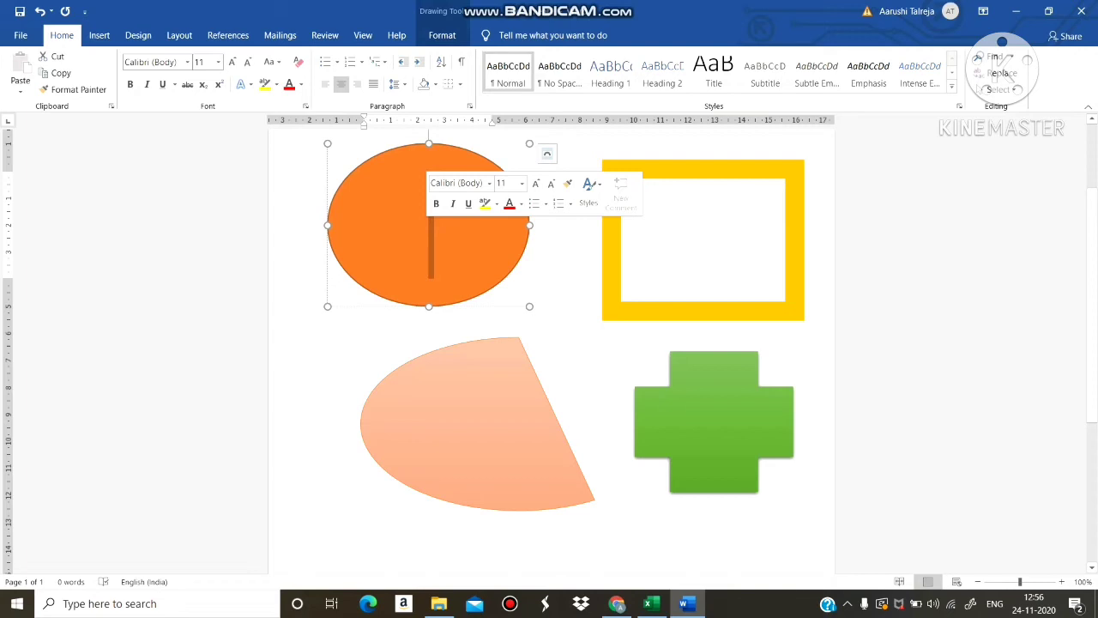
text(welcome)
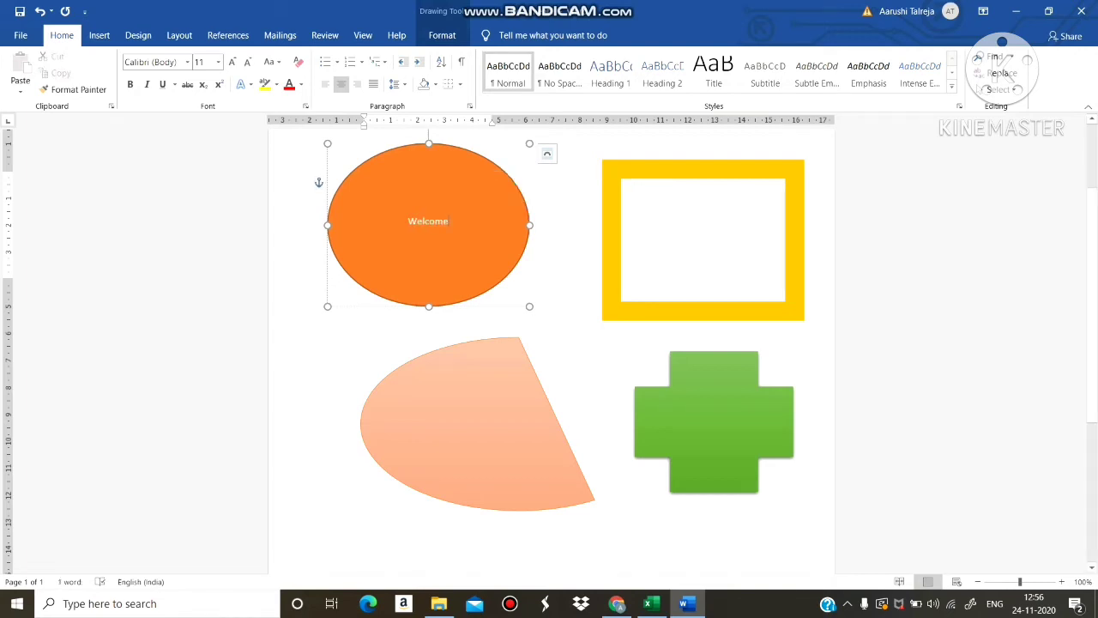
click(336, 183)
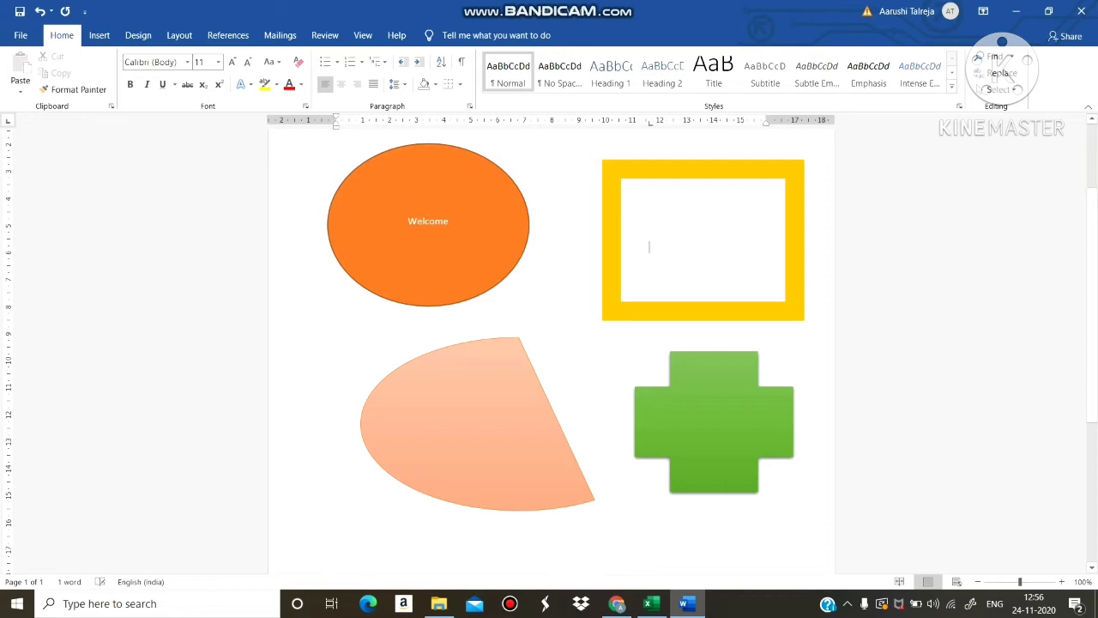
Write "Thanking you" in the document body so that it sits in the empty middle of the yellow frame.
text(Than)
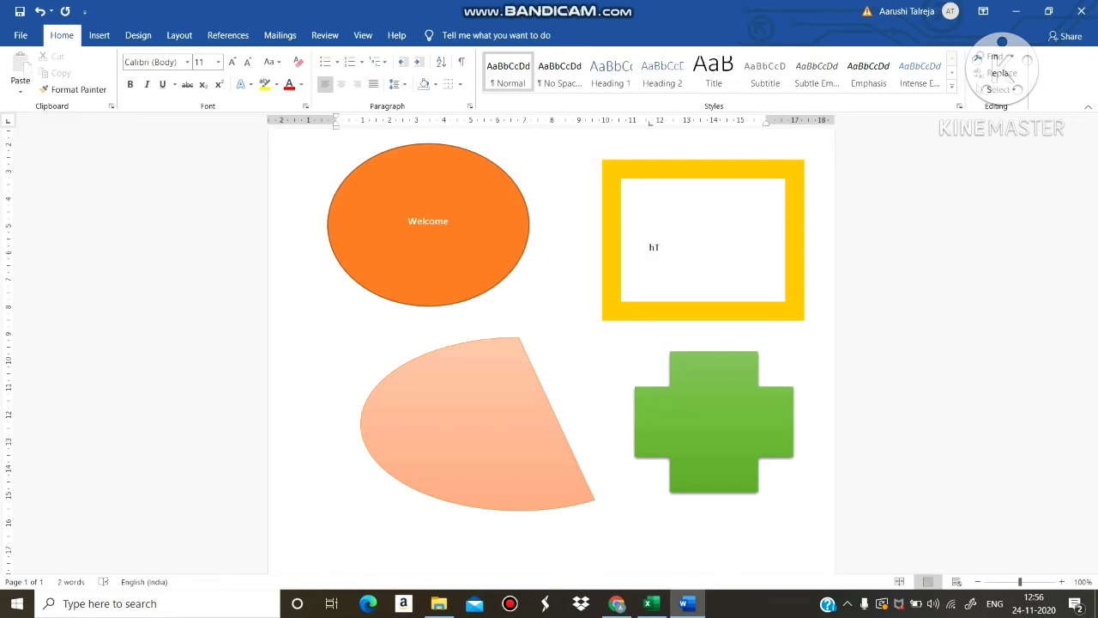
key(BackSpace)
key(BackSpace)
key(BackSpace)
key(Delete)
text(Thanking)
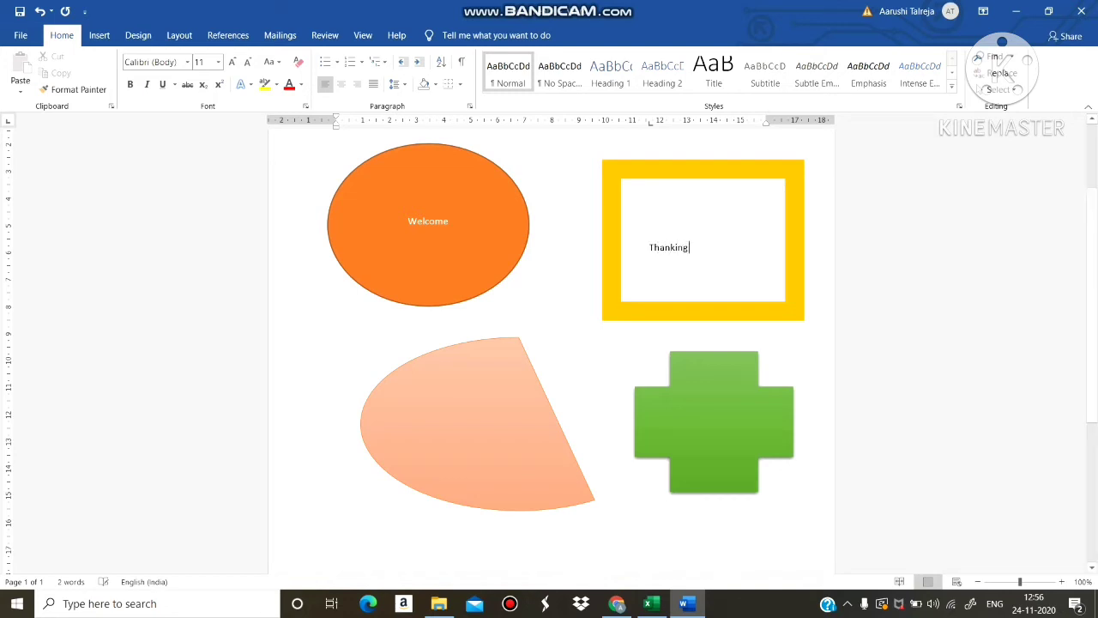
text( you)
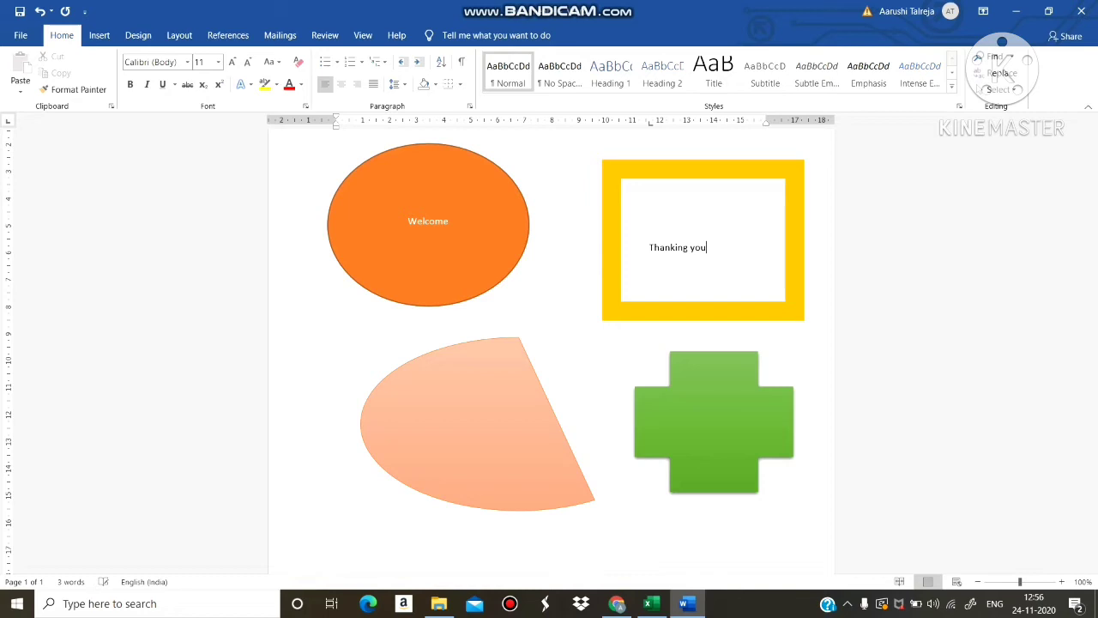
Add the text "BHS ONGC" inside the light orange chord shape.
click(467, 424)
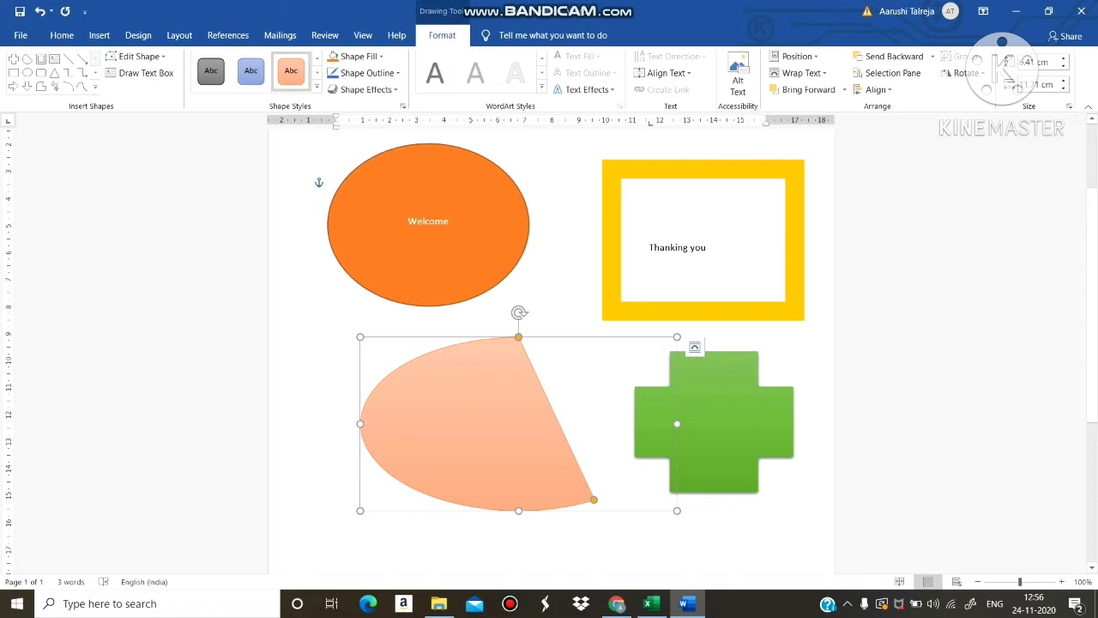
text(BHS)
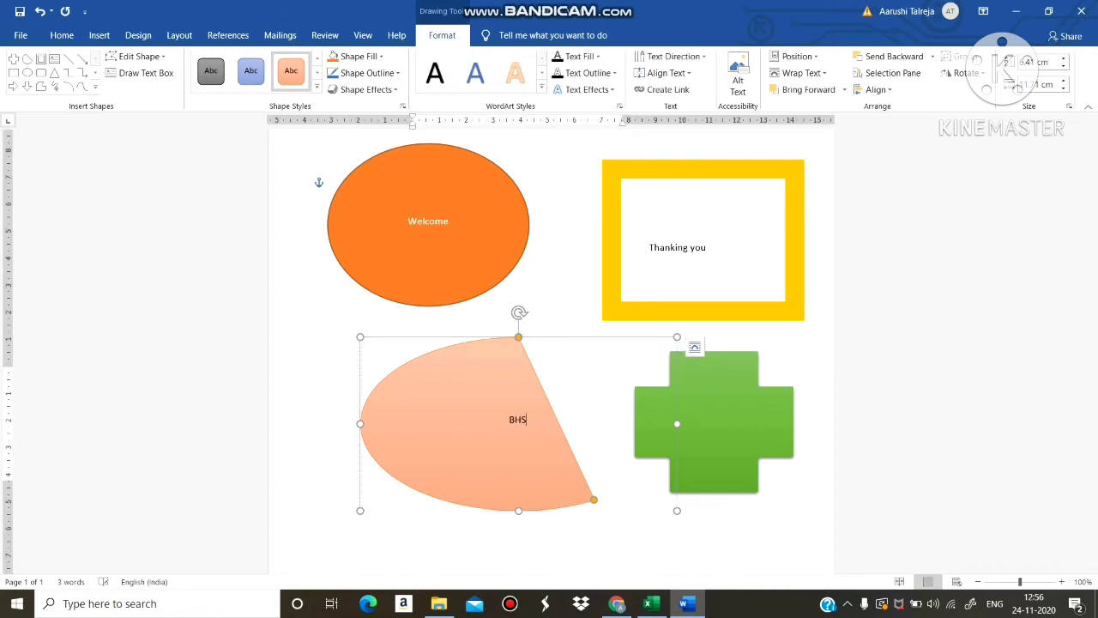
text( ONGC)
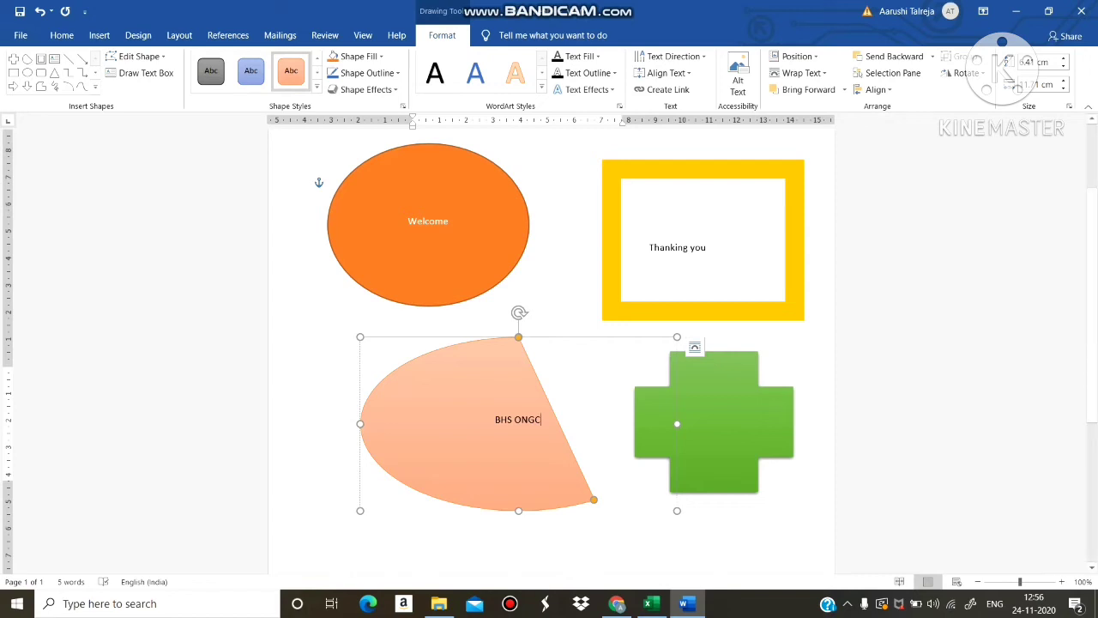
Add the text "Afternoon Shift" inside the green cross.
click(714, 422)
text(Aft)
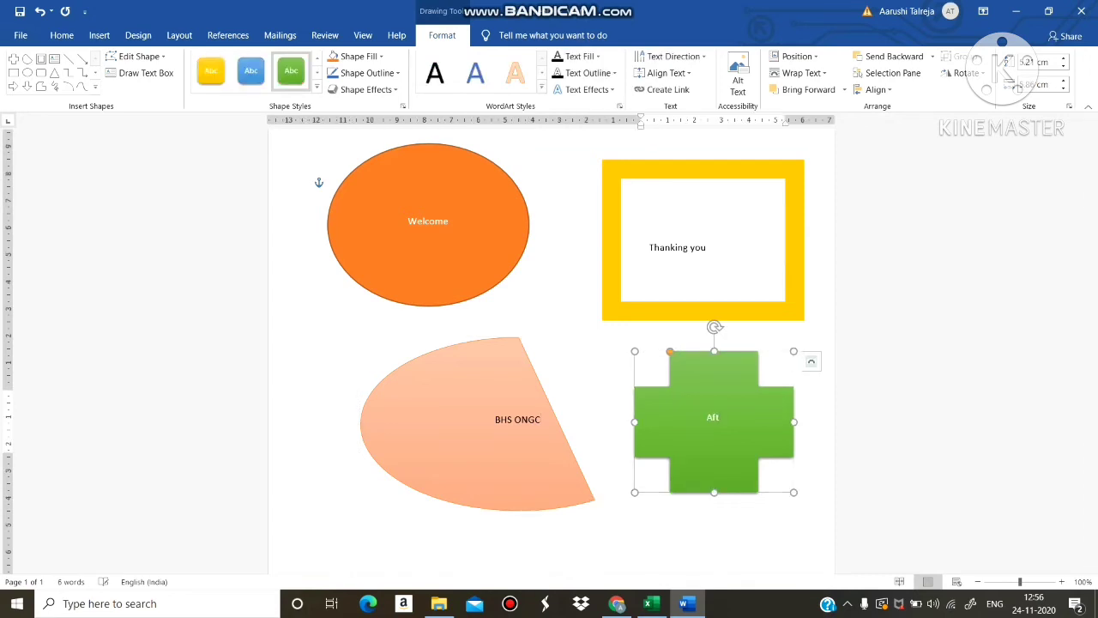
text(ernoon Shift)
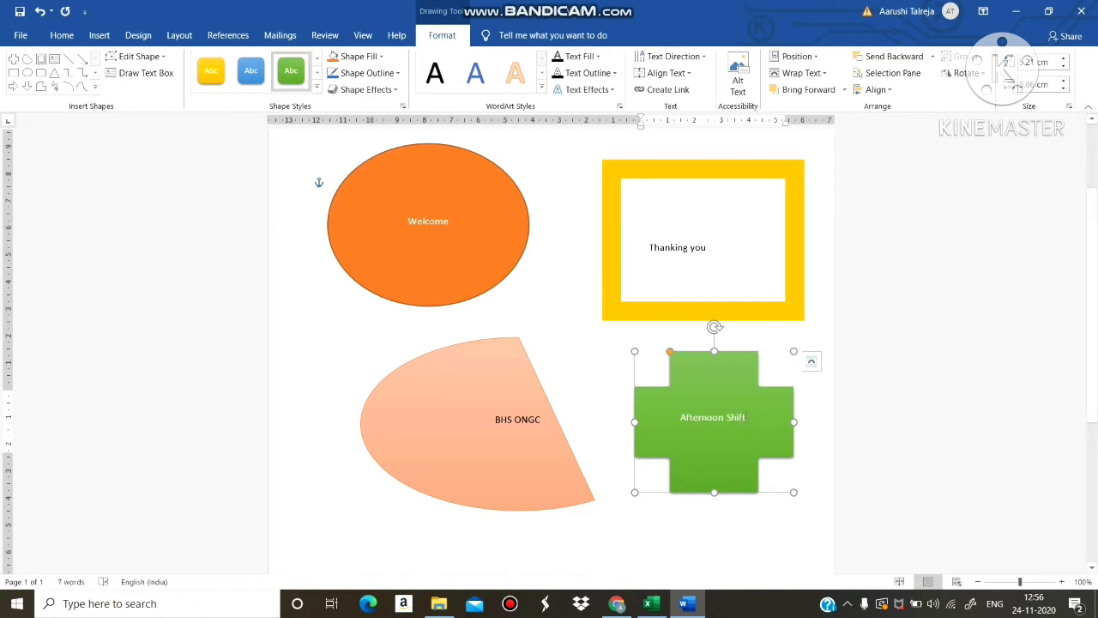
Set the font size of "Welcome" in the oval to 28.
drag(408, 222, 458, 236)
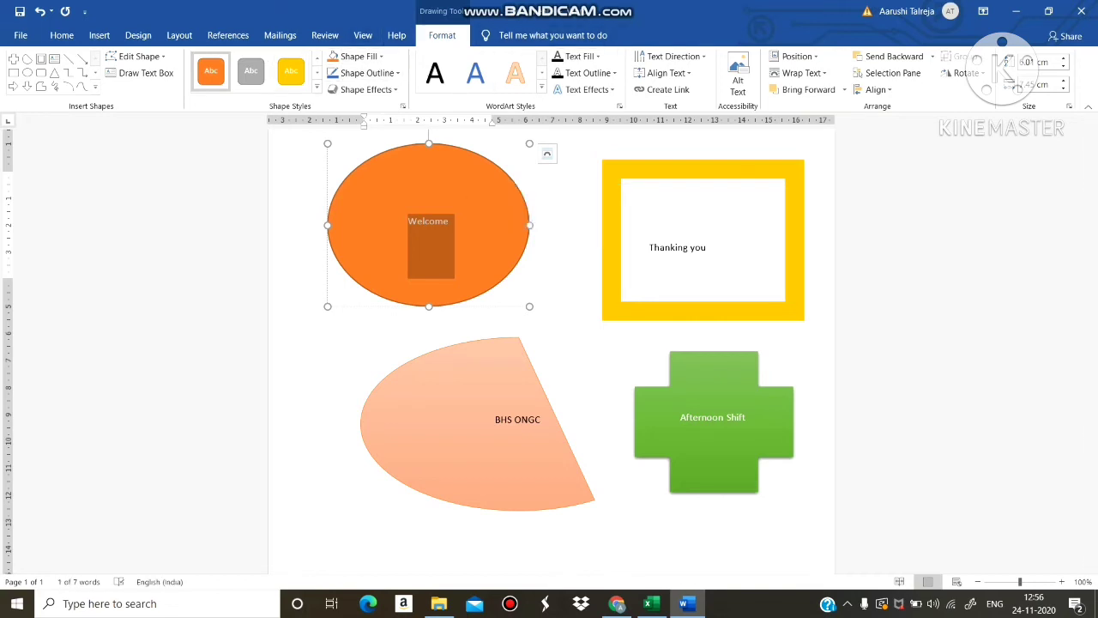
click(61, 35)
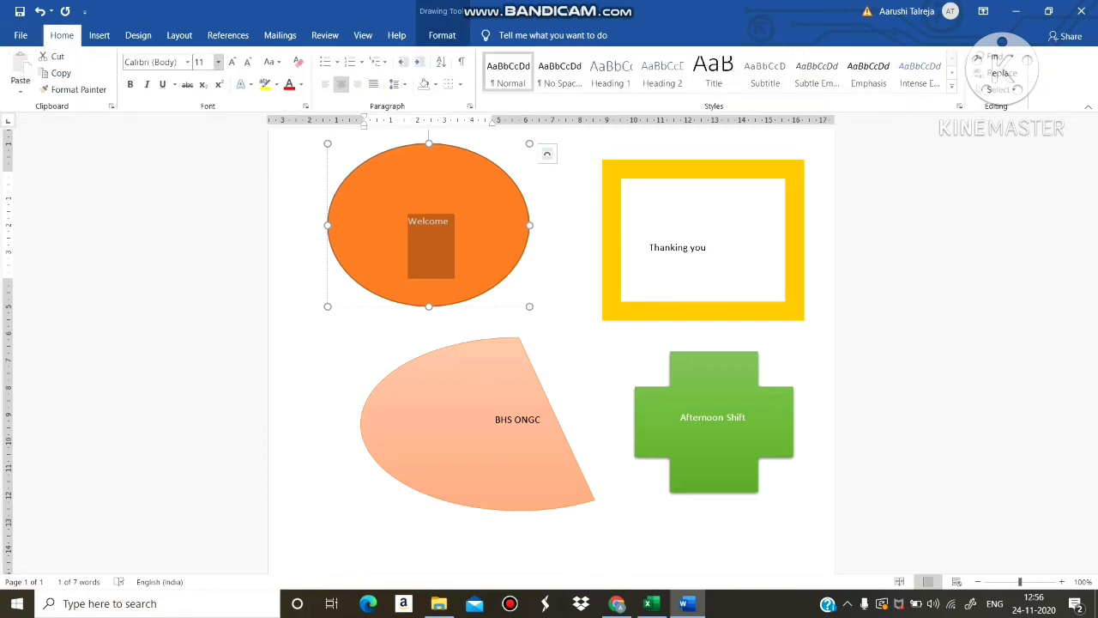
click(218, 61)
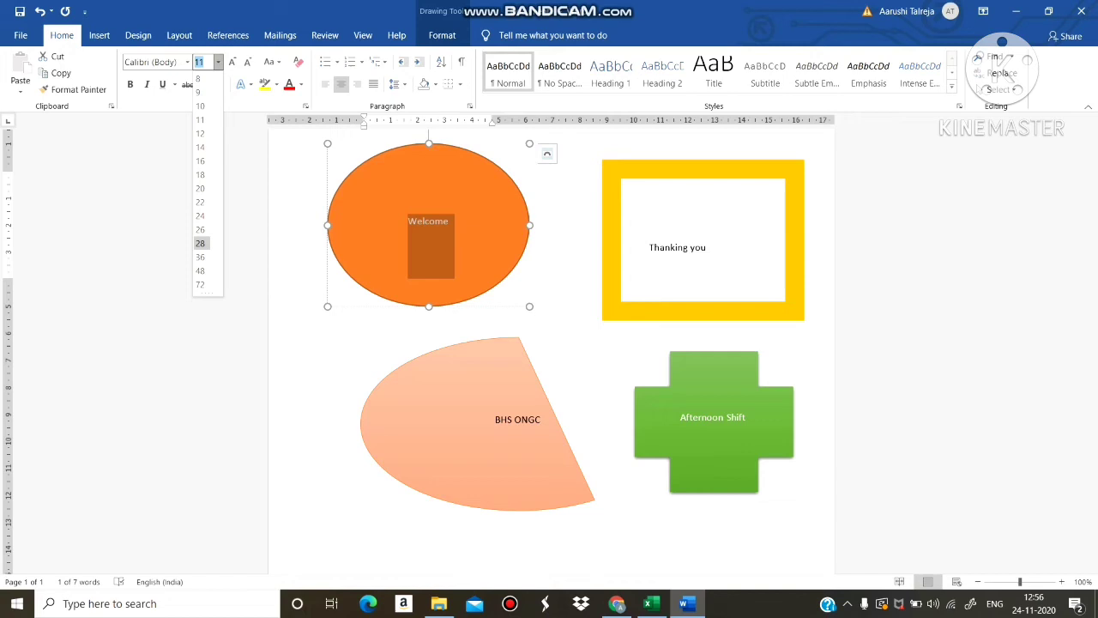
click(200, 242)
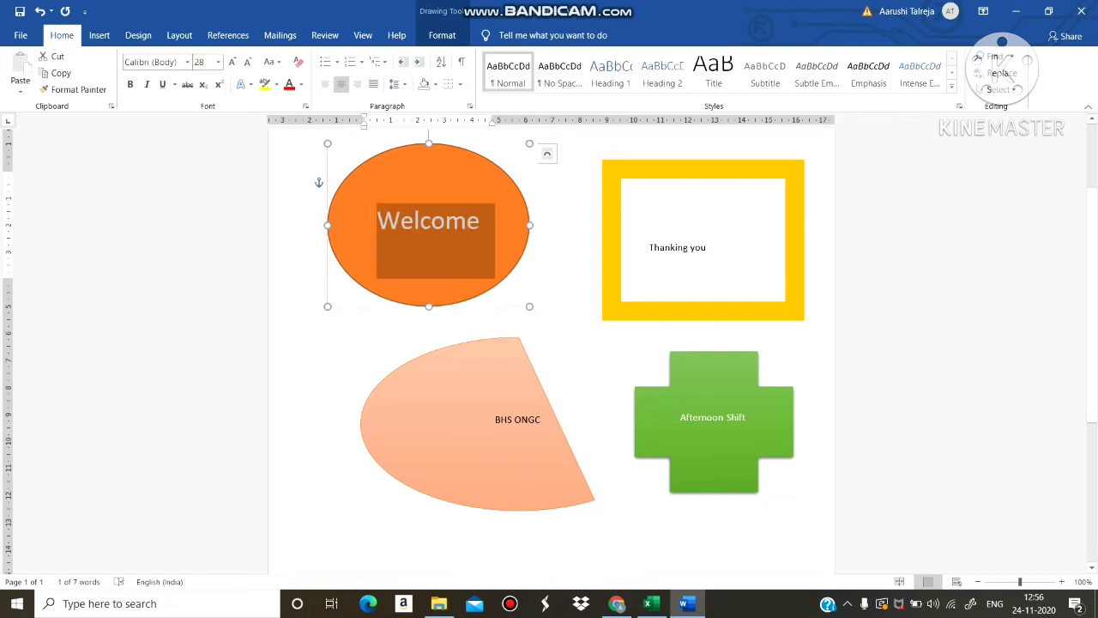
Enlarge the "Thanking you" text in the frame to font size 22.
drag(710, 248, 649, 235)
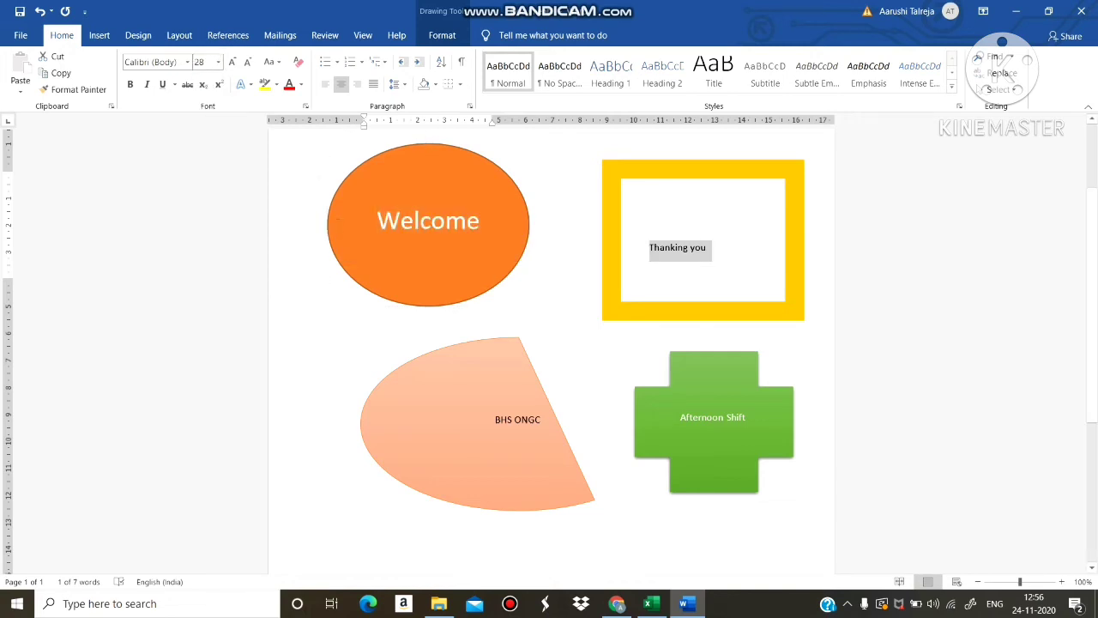
click(651, 248)
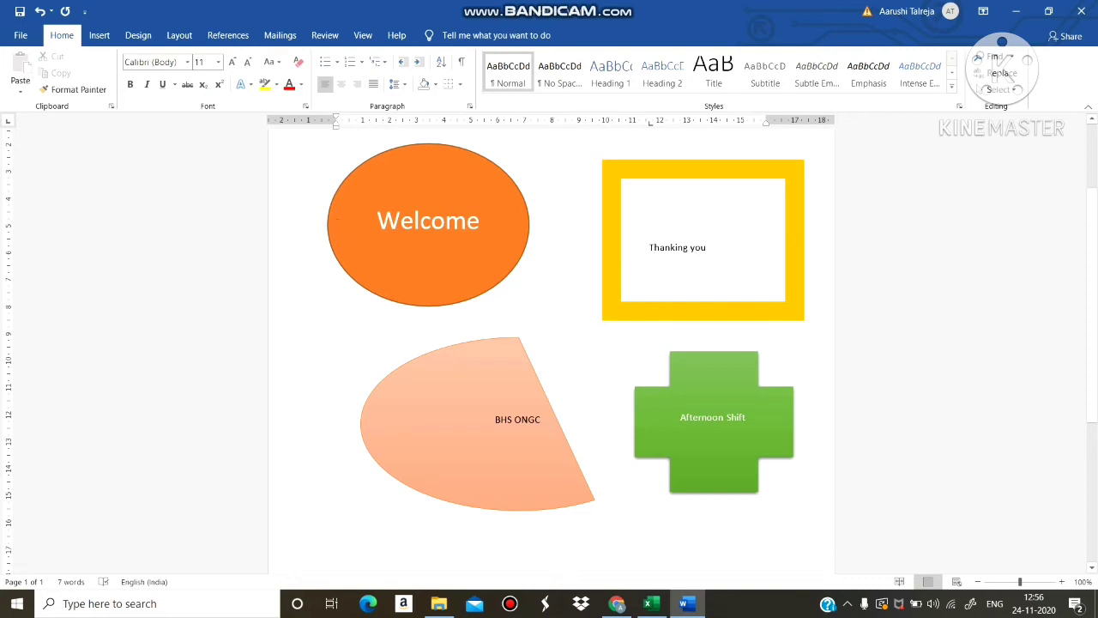
drag(650, 247, 712, 247)
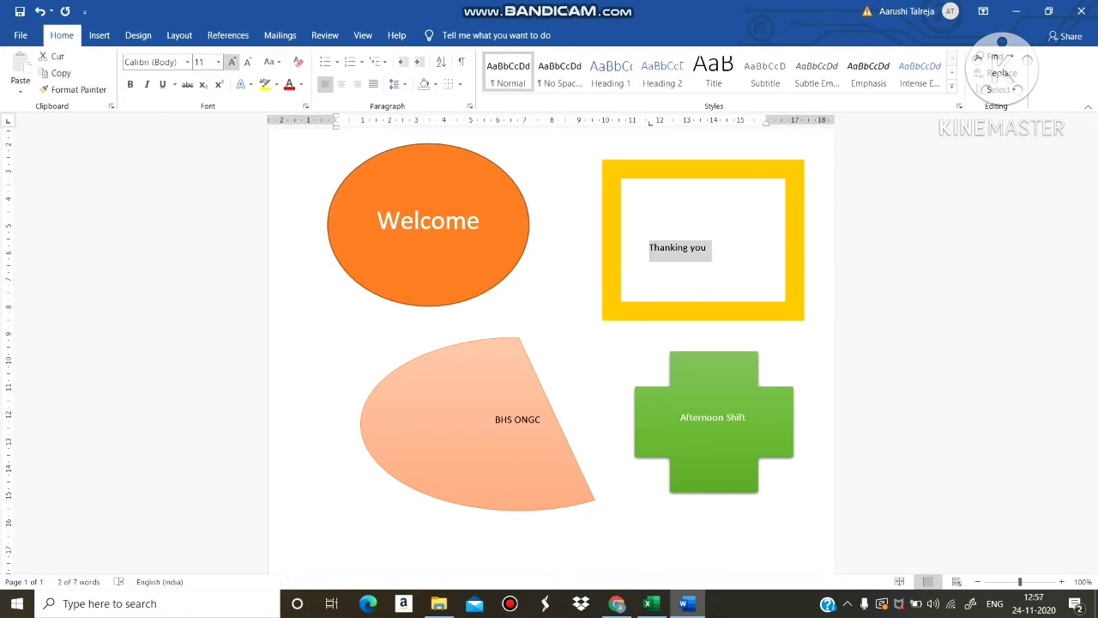
click(232, 62)
click(233, 62)
click(233, 62)
click(232, 61)
click(233, 62)
click(233, 62)
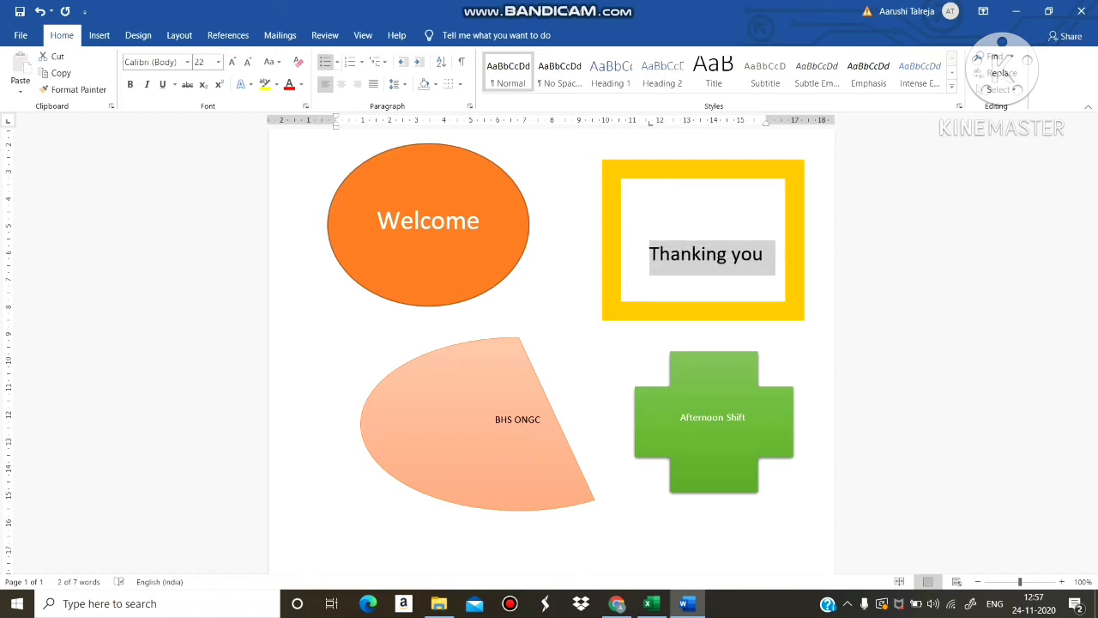
Try centre alignment on the "Thanking you" line and undo the alignment change.
click(342, 84)
click(341, 84)
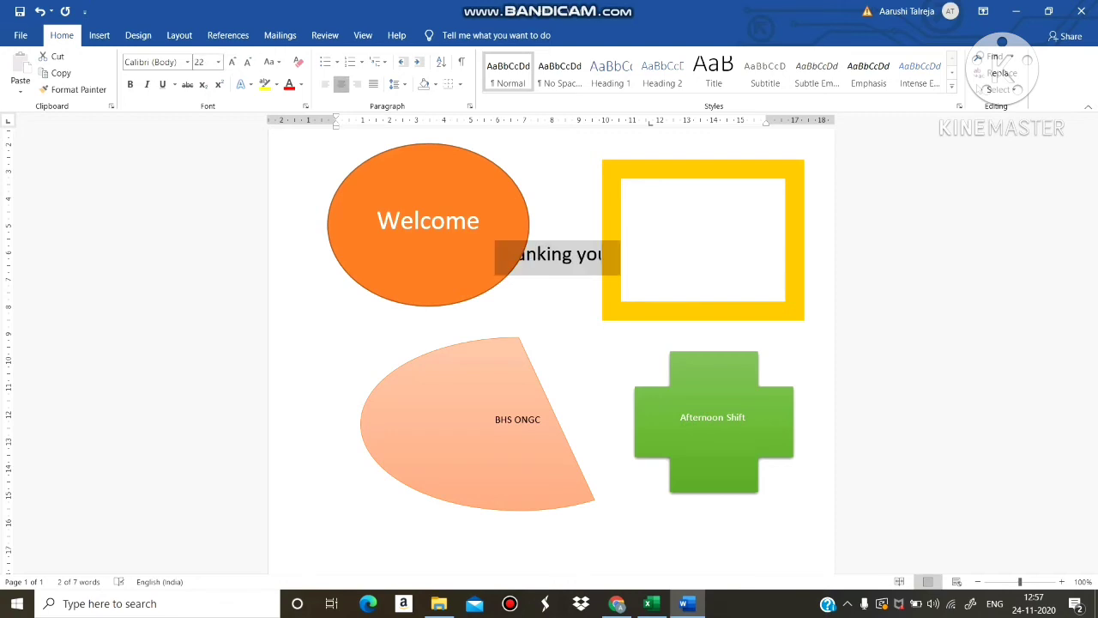
click(341, 83)
key(ctrl+z)
key(ctrl+z)
key(ctrl+z)
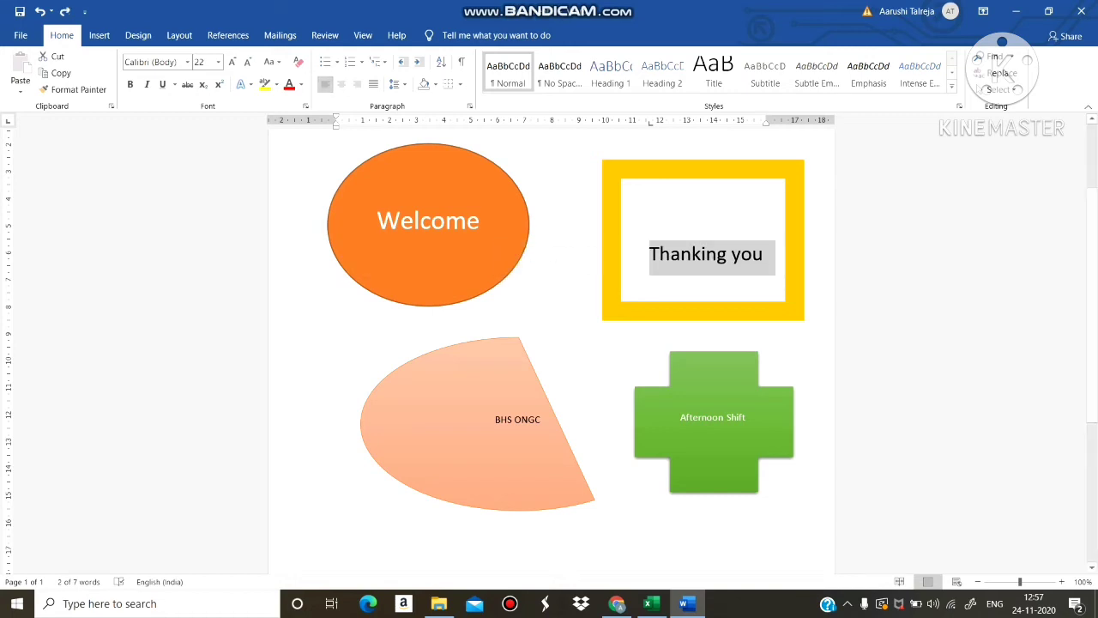
Enlarge "BHS ONGC" in the chord to font size 18 and align it to the left of the shape.
drag(496, 420, 558, 422)
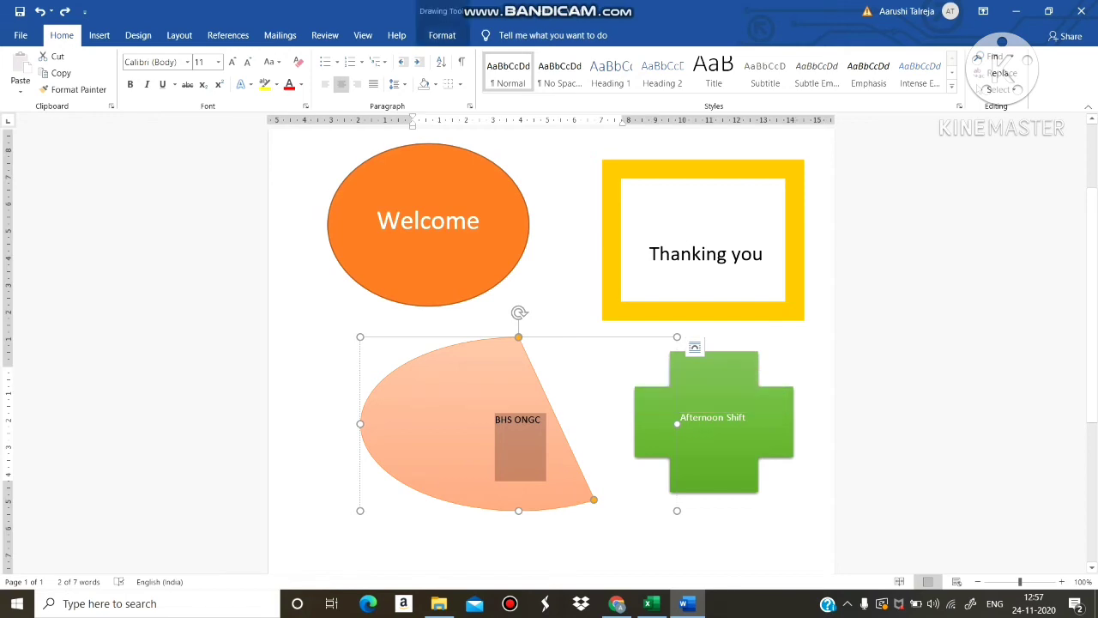
click(232, 62)
click(232, 62)
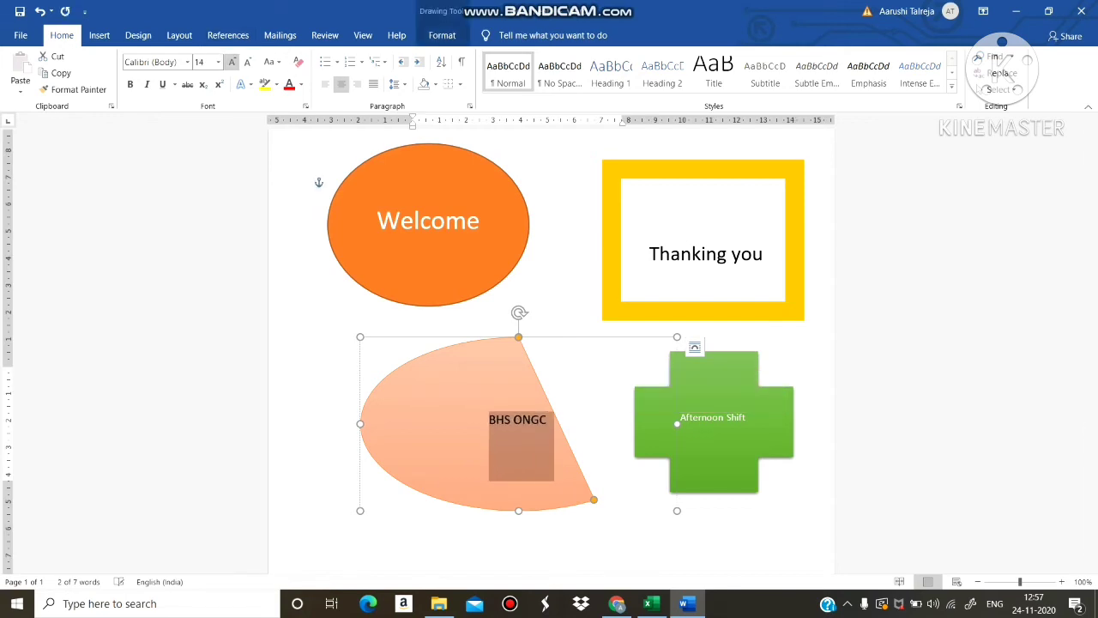
click(231, 61)
click(232, 62)
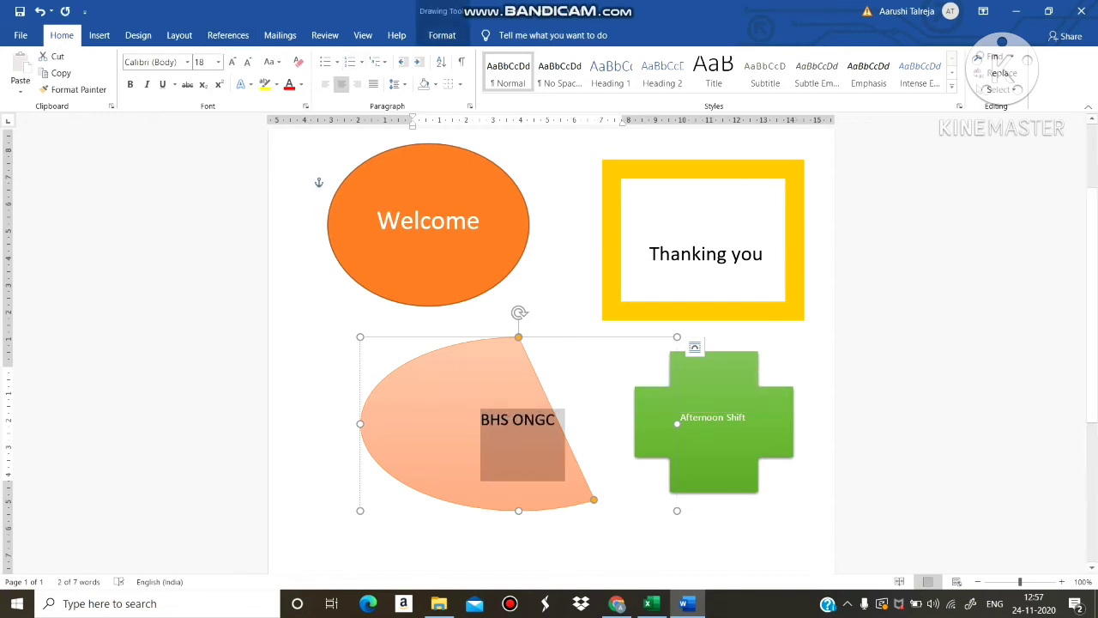
click(482, 420)
key(BackSpace)
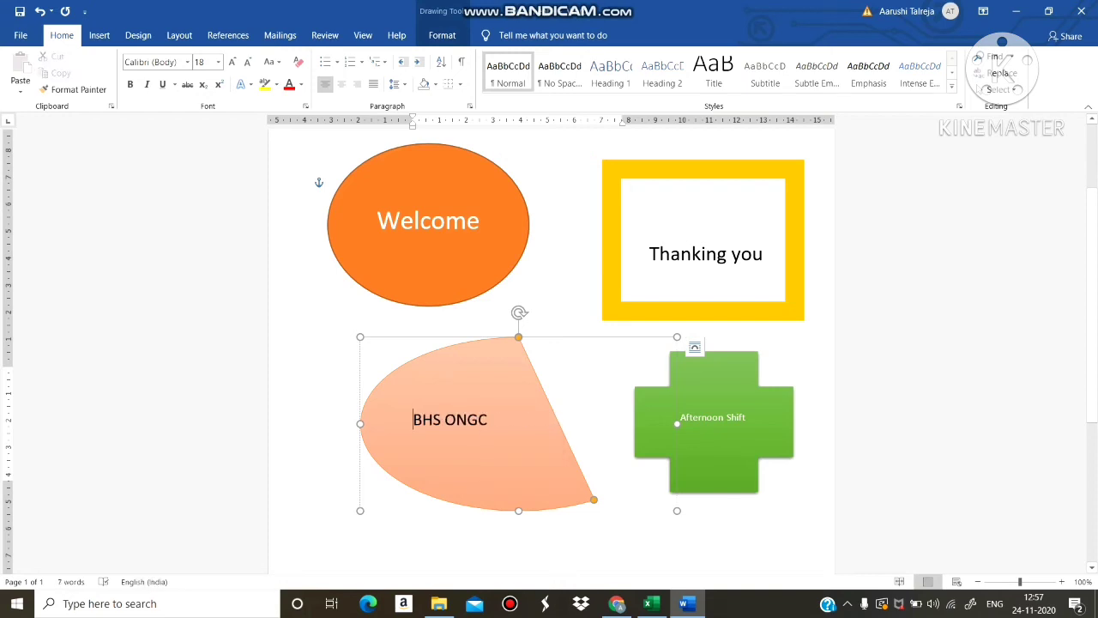
Enlarge "Afternoon Shift" in the green cross to font size 20 and make it bold.
click(732, 432)
drag(718, 419, 680, 420)
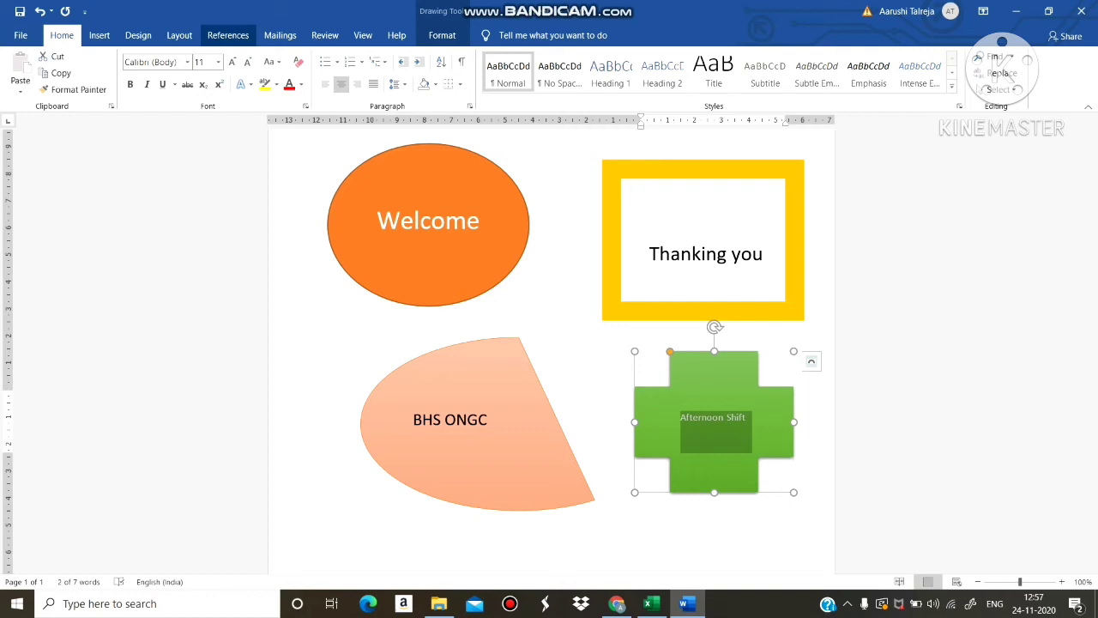
key(ctrl+shift+period)
key(ctrl+shift+period)
key(ctrl+shift+period)
key(ctrl+shift+period)
key(ctrl+shift+period)
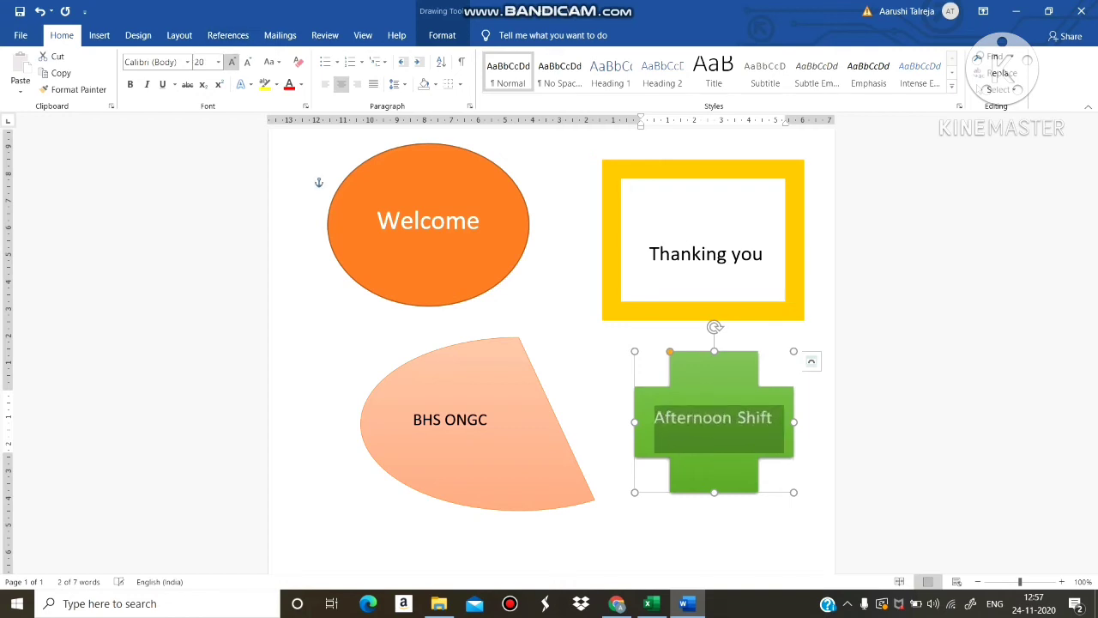
key(ctrl+b)
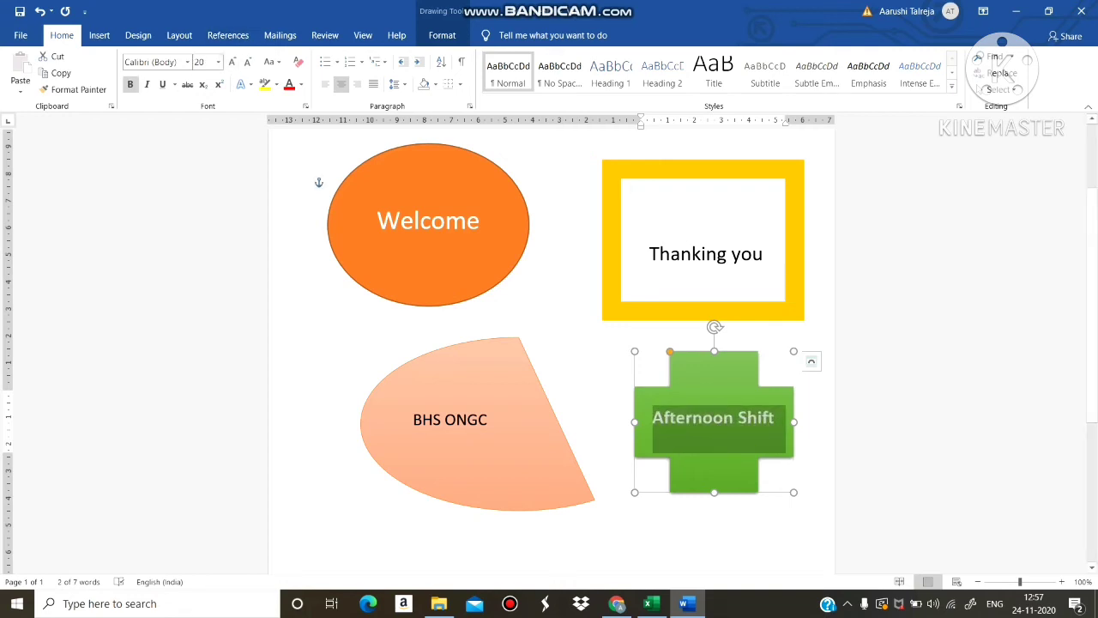
click(568, 344)
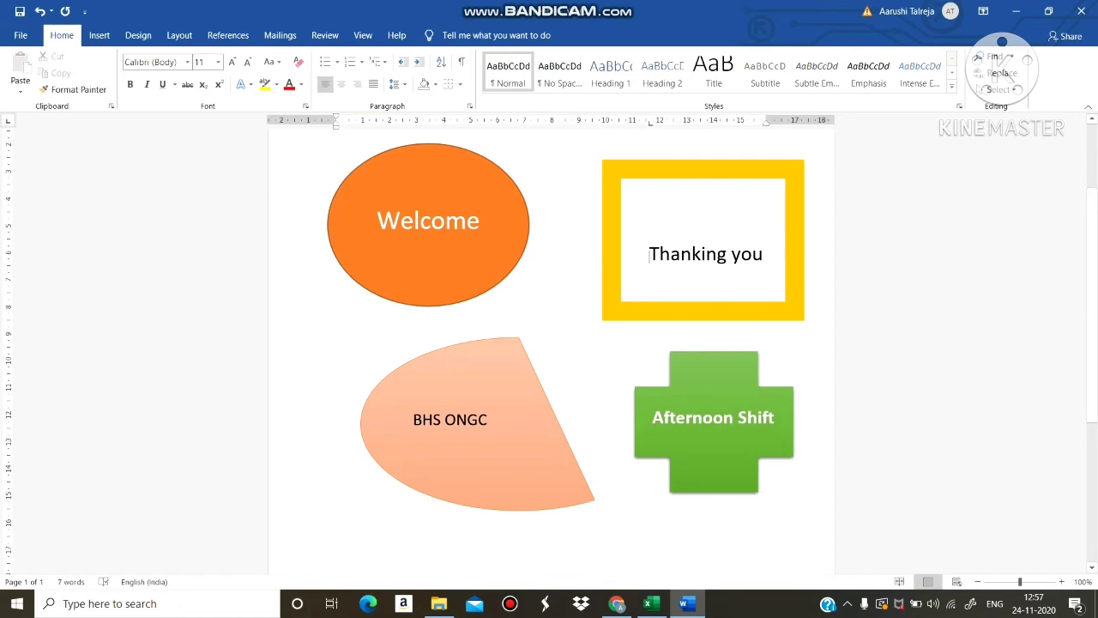
Change the text fill of "Welcome" in the orange ellipse to the standard colour Blue.
drag(379, 221, 482, 236)
key(Escape)
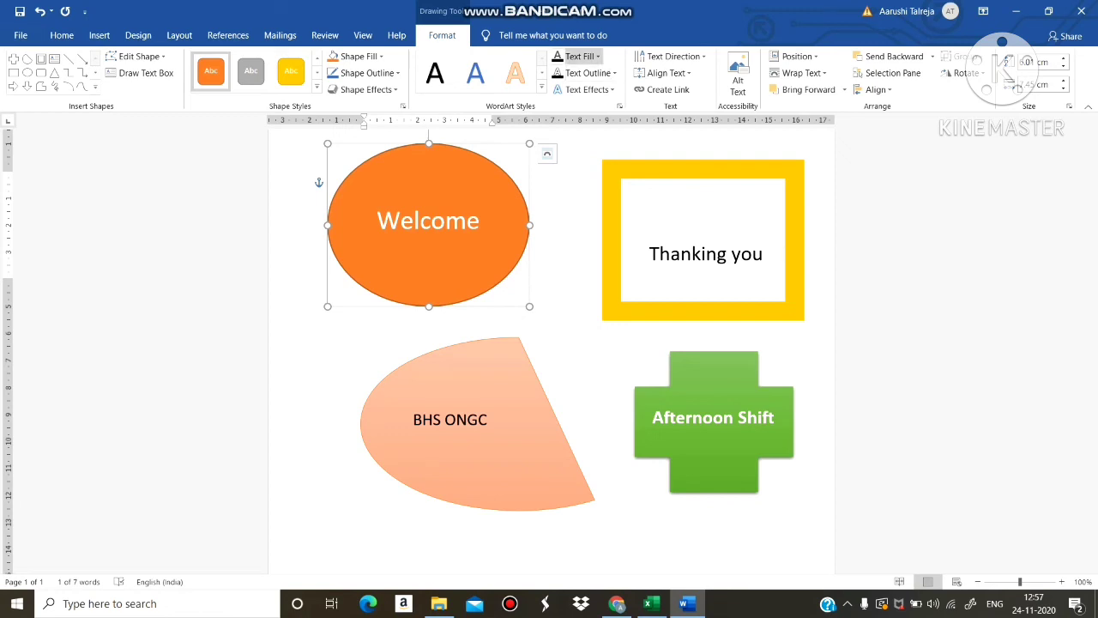
click(580, 56)
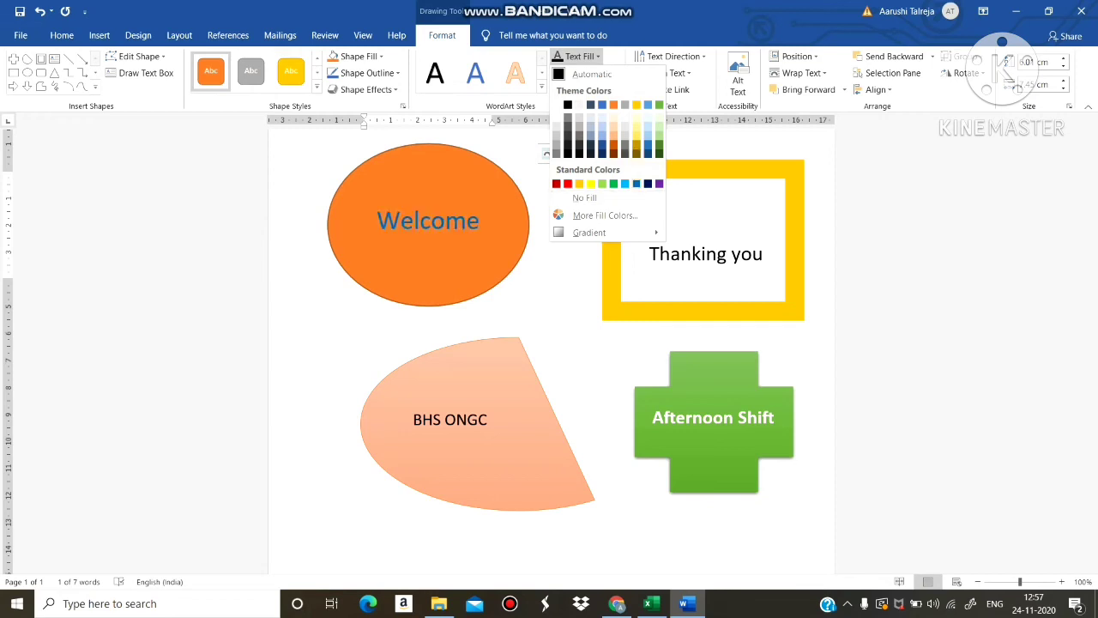
click(636, 184)
Change the font colour of "Thanking you" inside the yellow frame to red.
drag(650, 256, 793, 260)
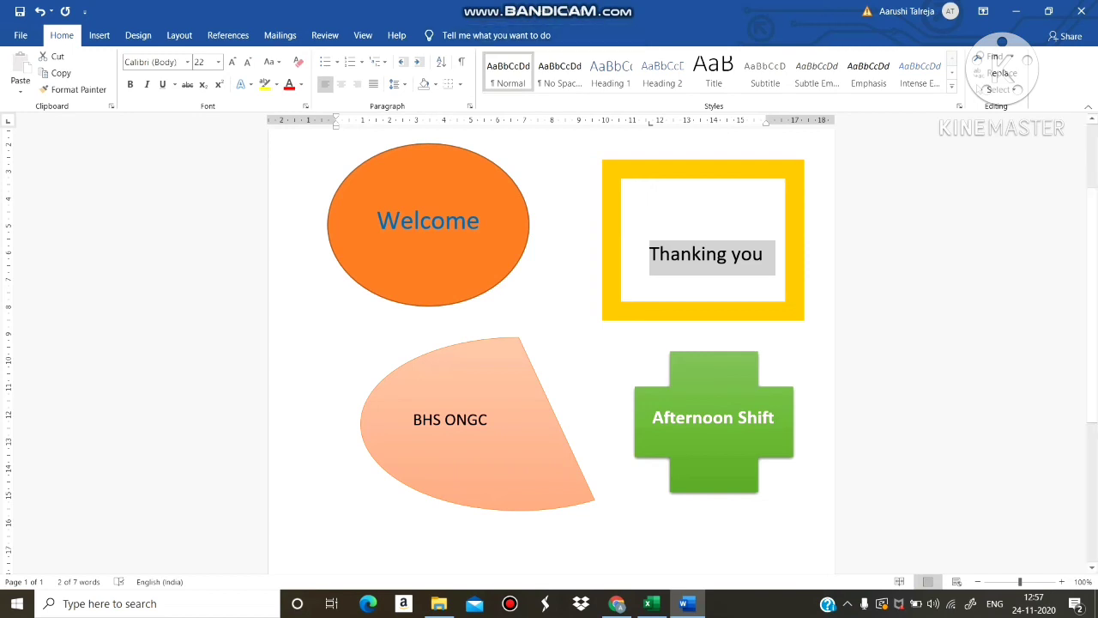
key(Escape)
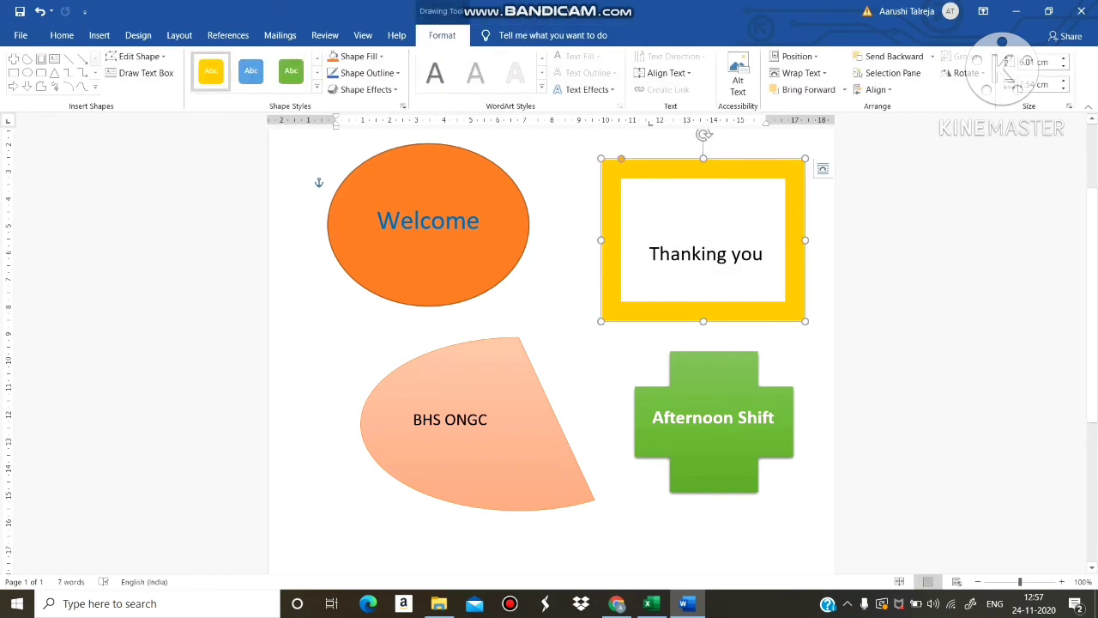
click(680, 254)
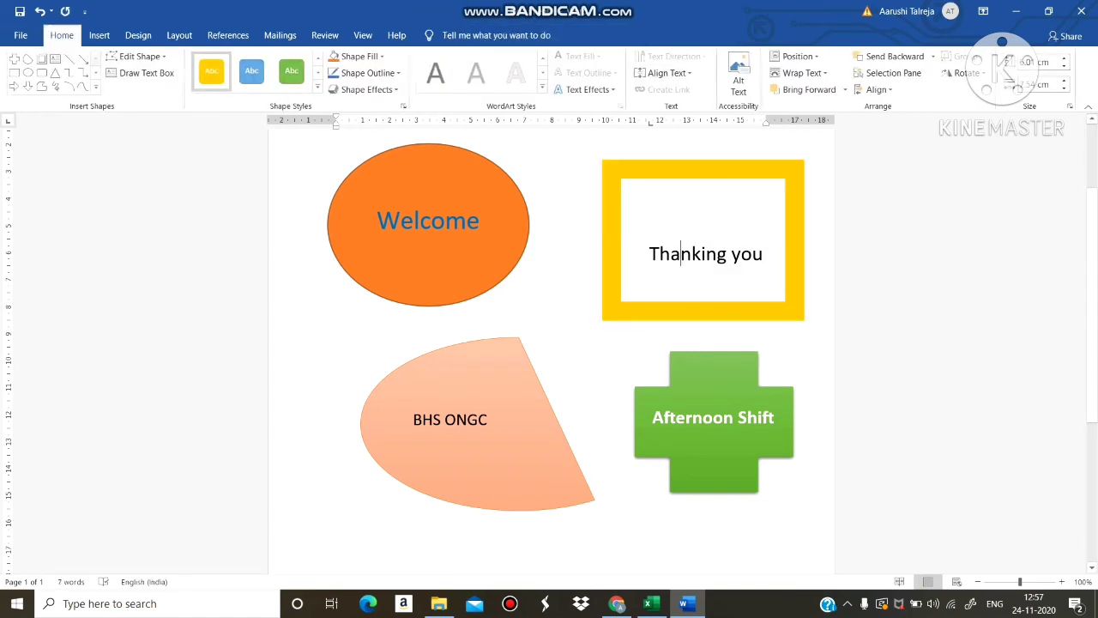
drag(649, 256, 775, 259)
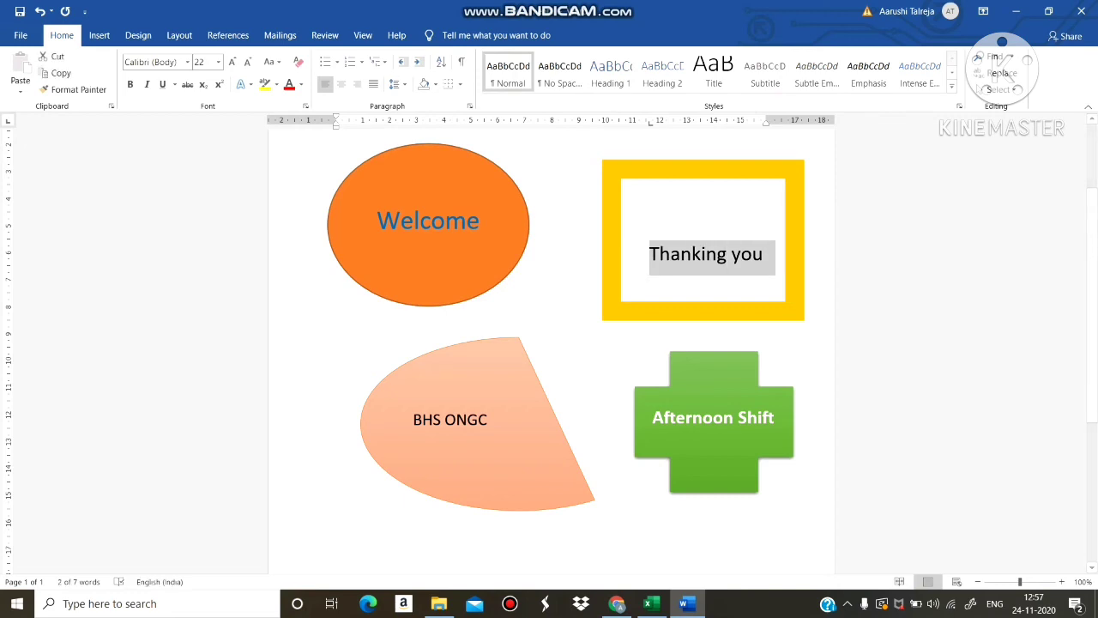
key(Escape)
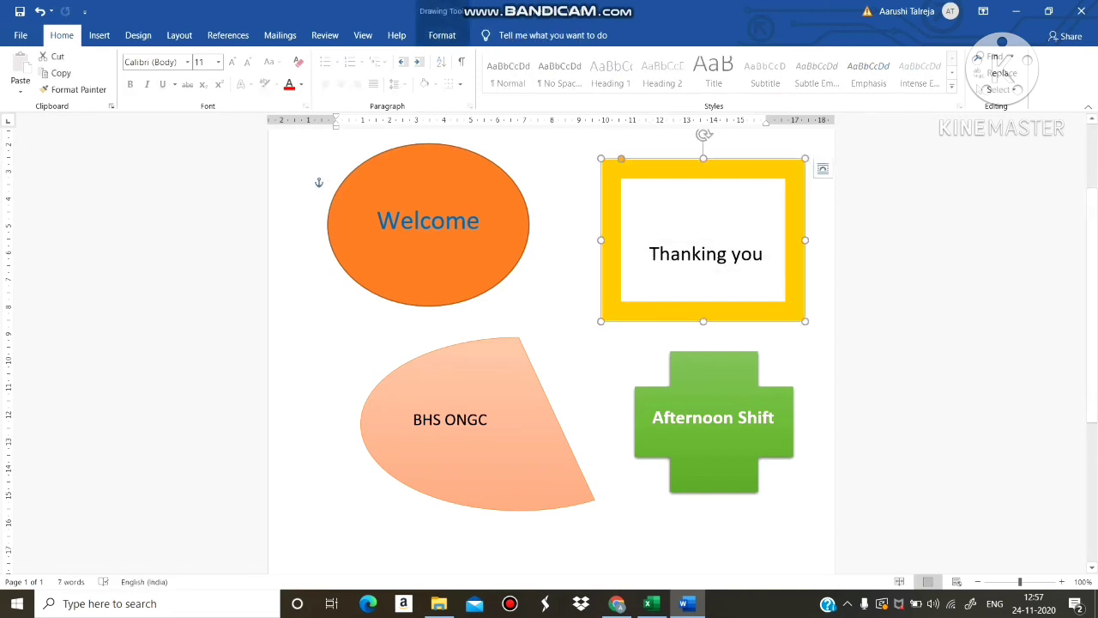
click(442, 35)
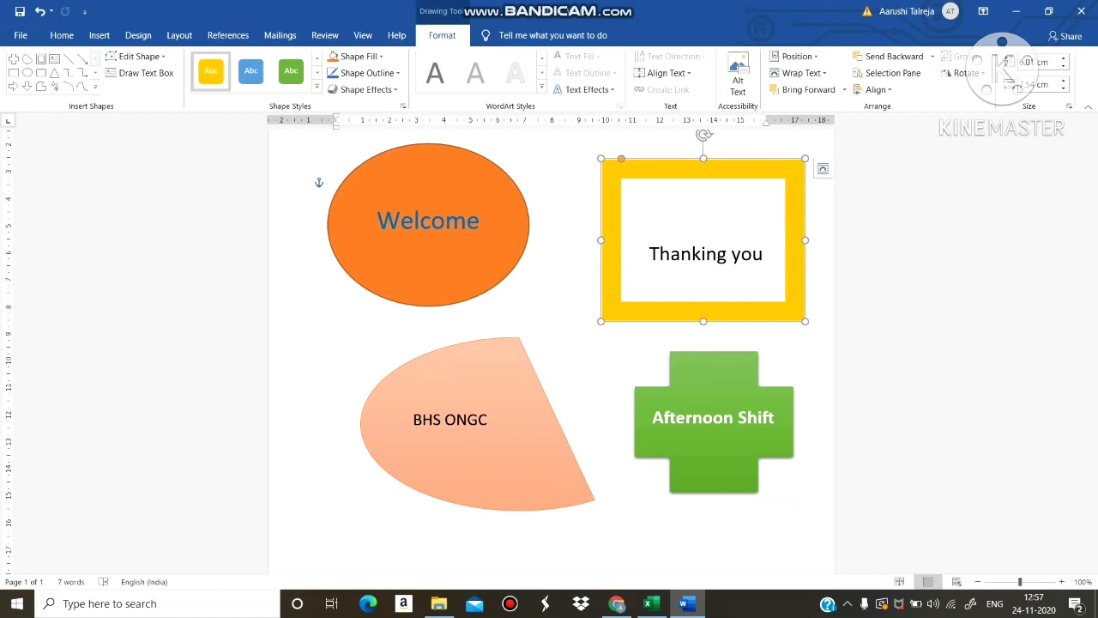
drag(648, 254, 763, 254)
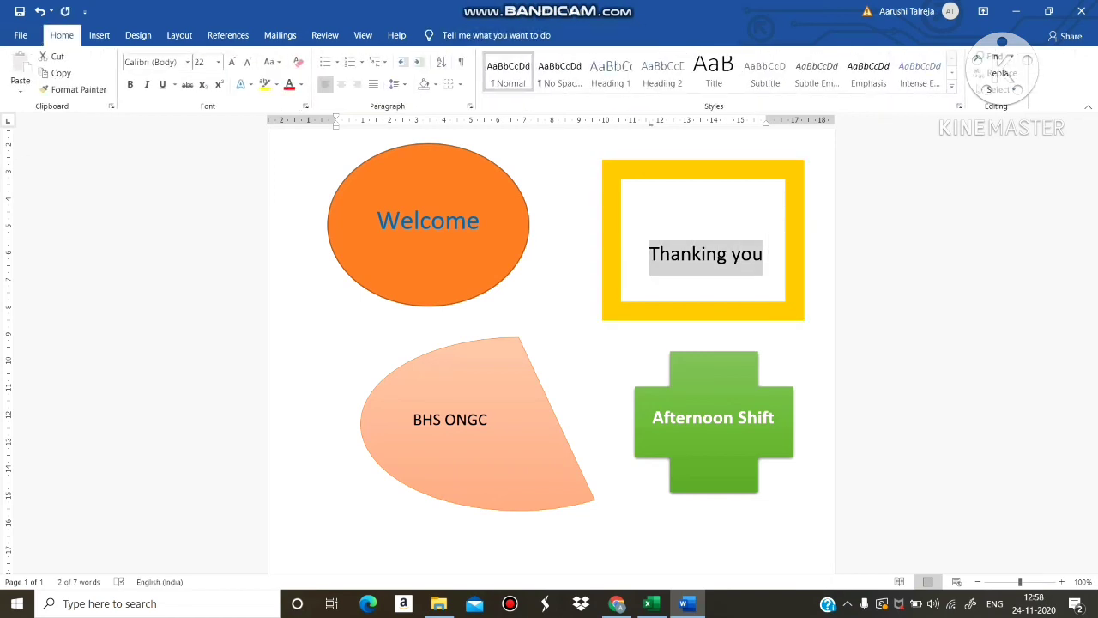
click(290, 84)
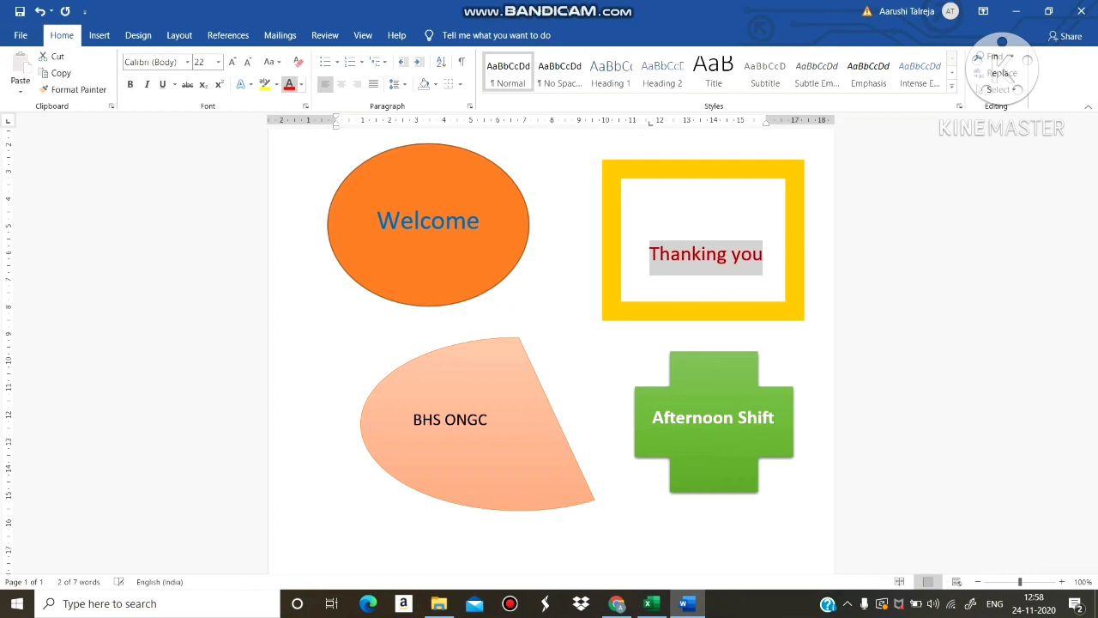
Try font size 26 on the "Thanking you" text, restore it to size 22 and deselect the text.
click(232, 62)
click(232, 62)
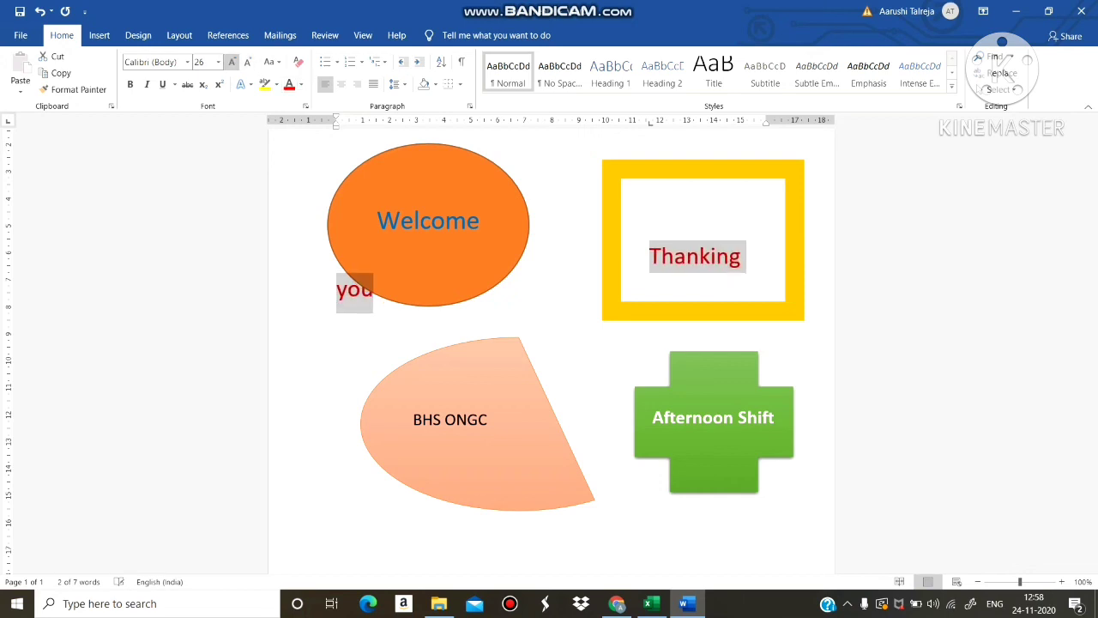
click(247, 62)
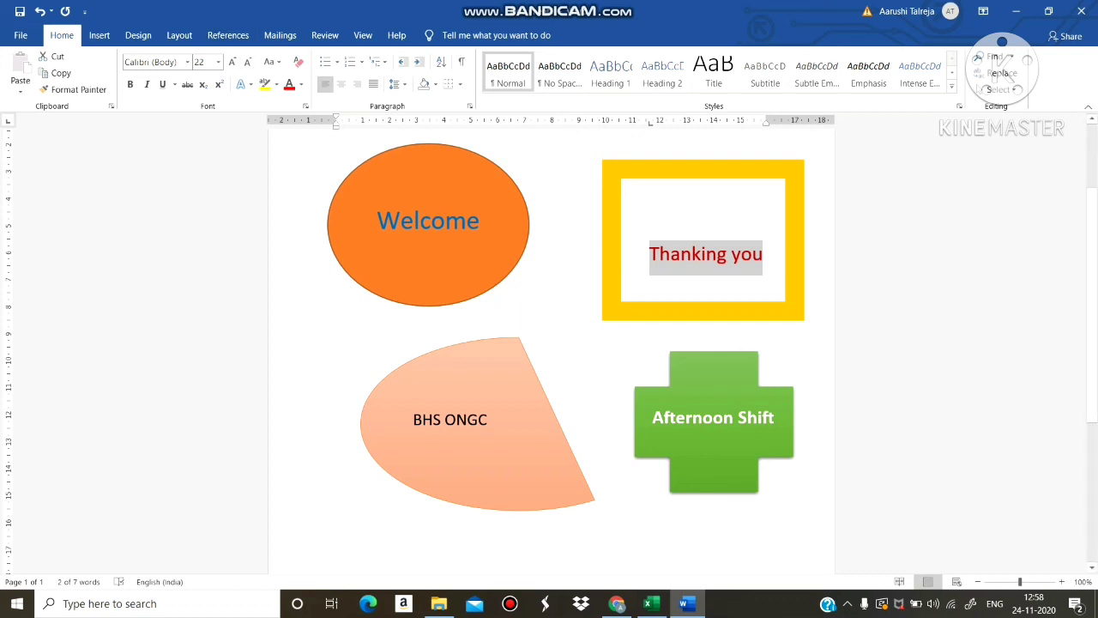
double_click(650, 288)
key(ctrl+z)
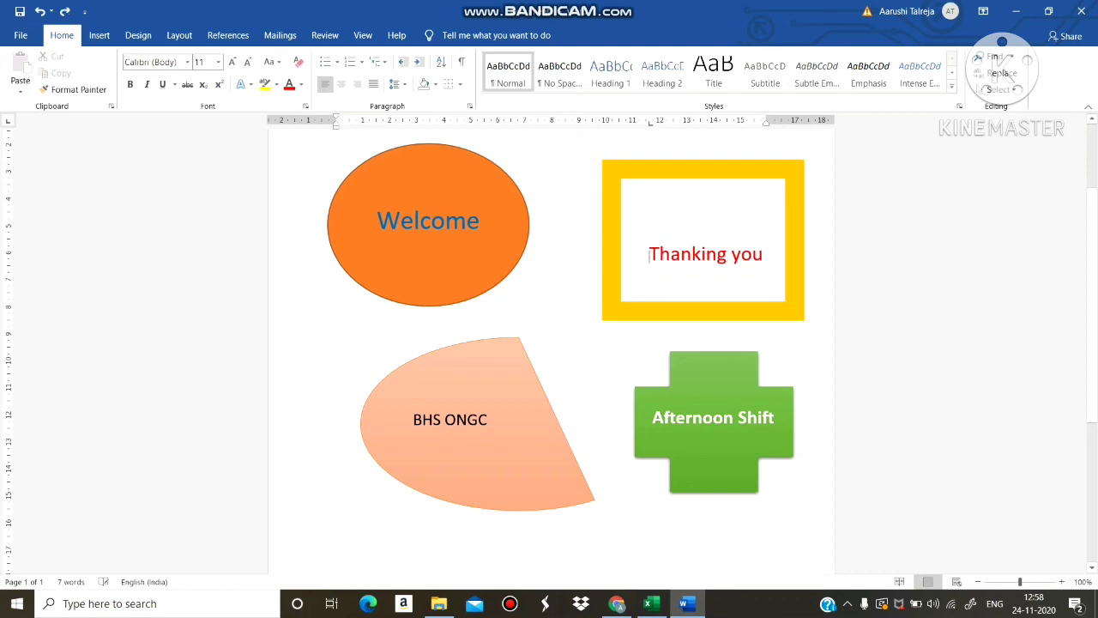